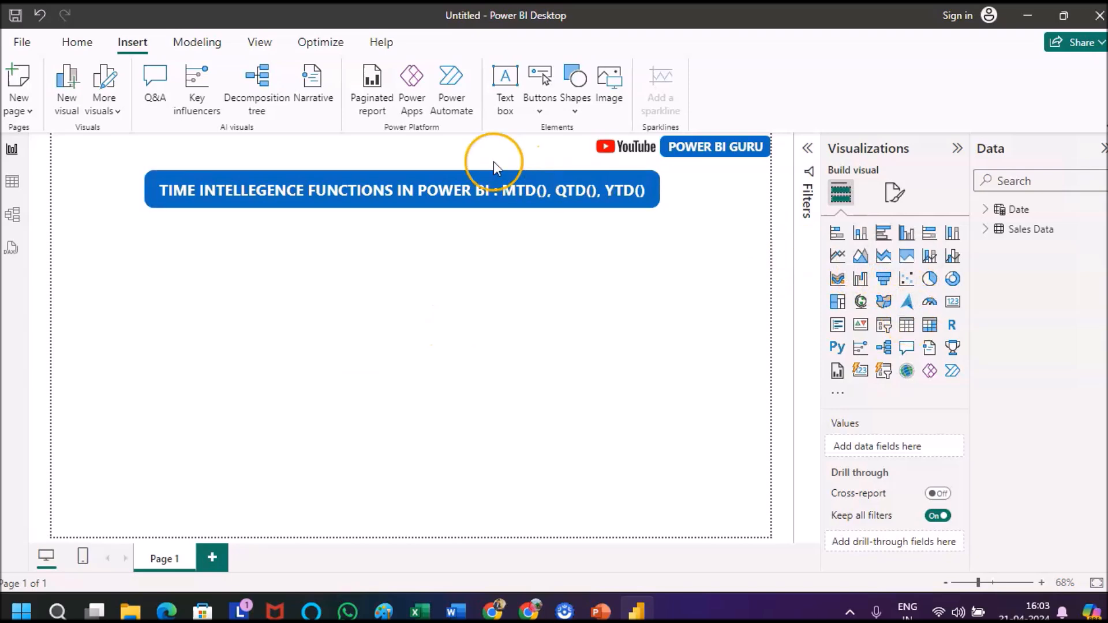
# - Examine the Sales Data table's columns from ROW ID through Order Priority, and the Date table's contents
pyautogui.click(12, 183)
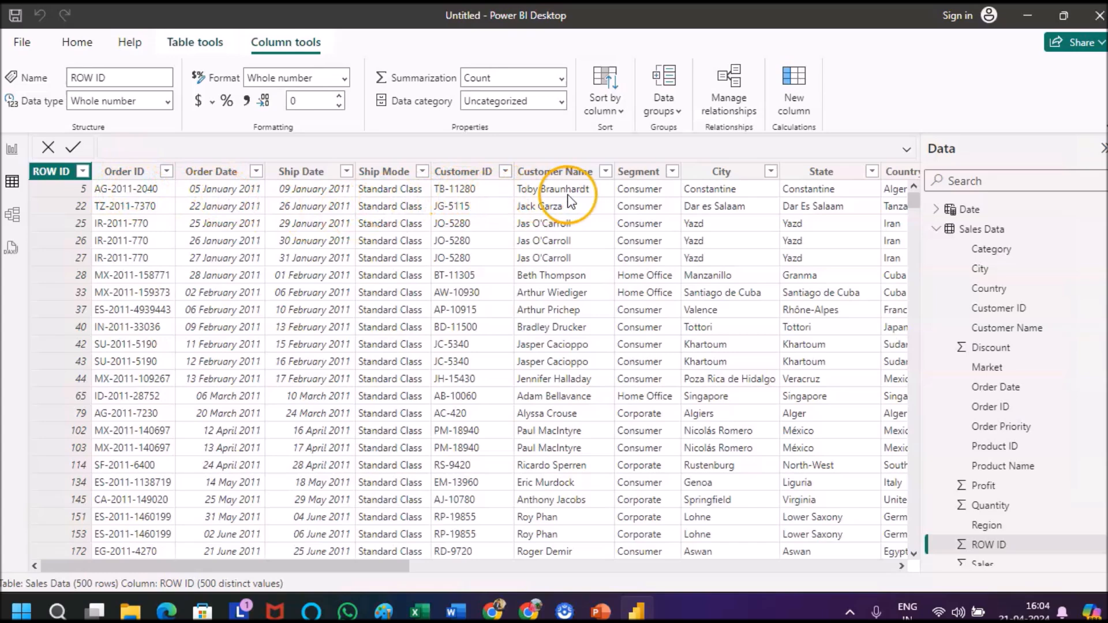
pyautogui.click(728, 193)
pyautogui.press('Right')
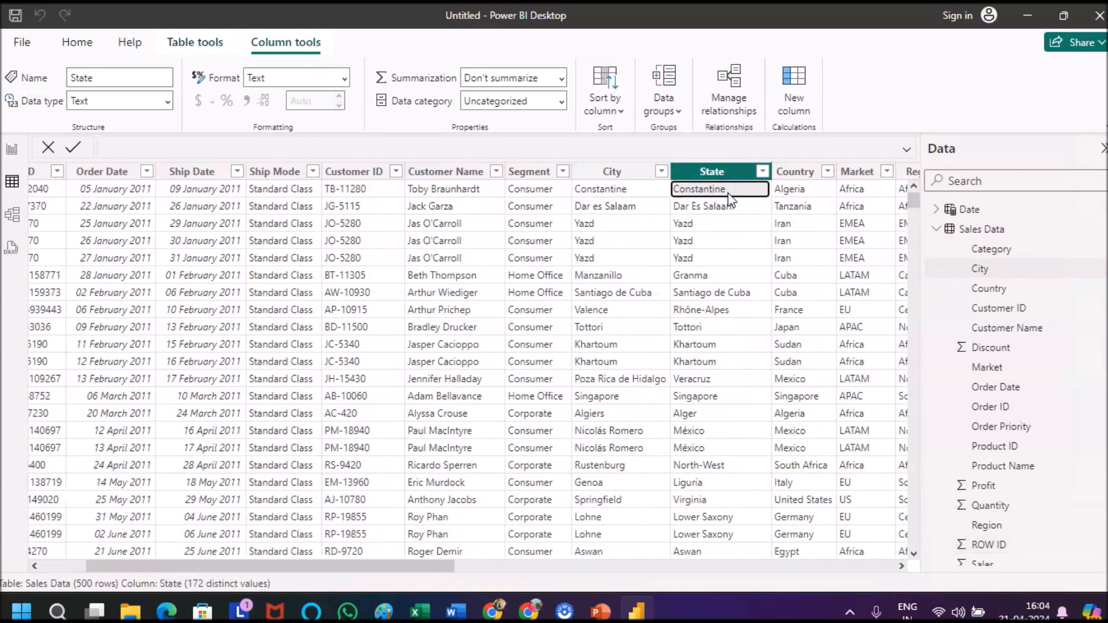
pyautogui.press('Right')
pyautogui.press('Right')
pyautogui.press('Right')
pyautogui.press('Right')
pyautogui.press('Right')
pyautogui.press('Right')
pyautogui.press('Right')
pyautogui.press('Right')
pyautogui.press('Right')
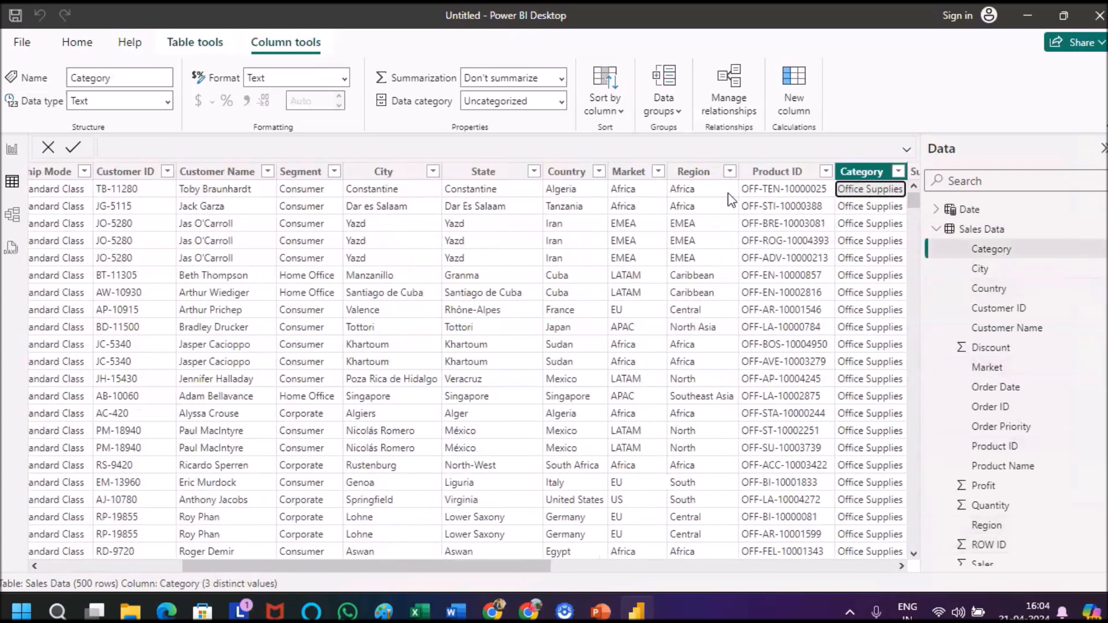
pyautogui.press('Right')
pyautogui.press('Right')
pyautogui.press('Right')
pyautogui.press('Right')
pyautogui.press('Right')
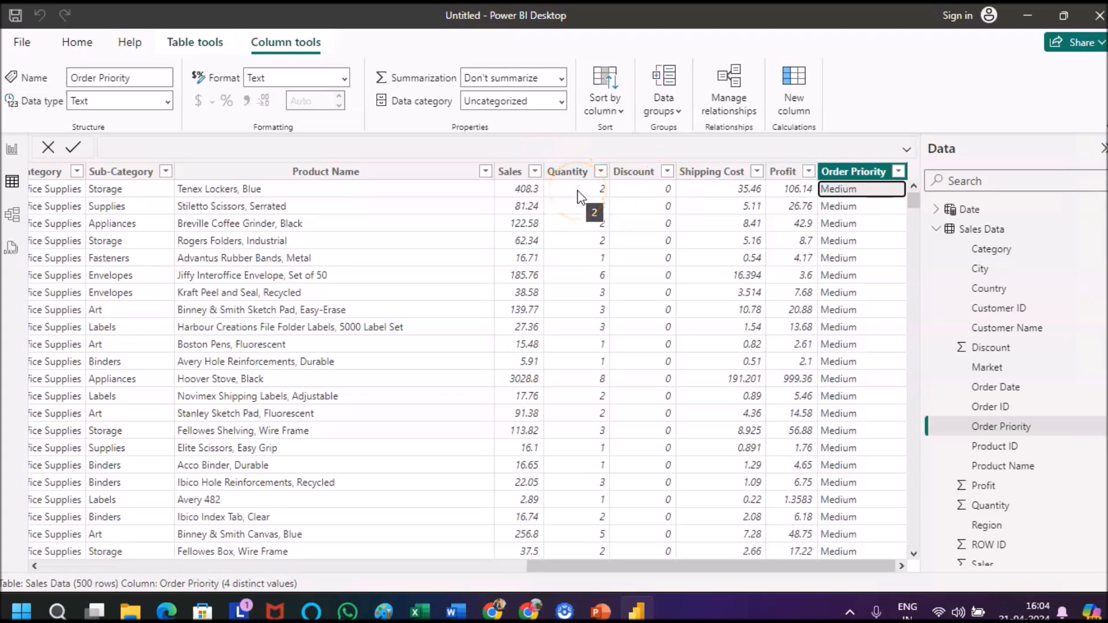
pyautogui.press('Left')
pyautogui.press('Left')
pyautogui.press('Left')
pyautogui.press('Left')
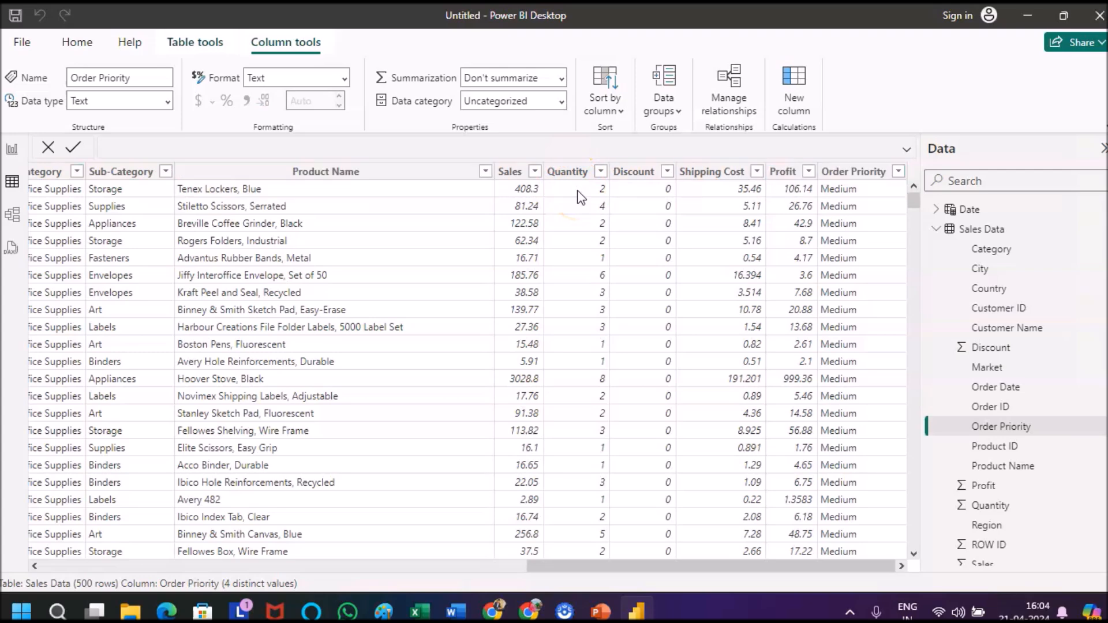
pyautogui.press('Home')
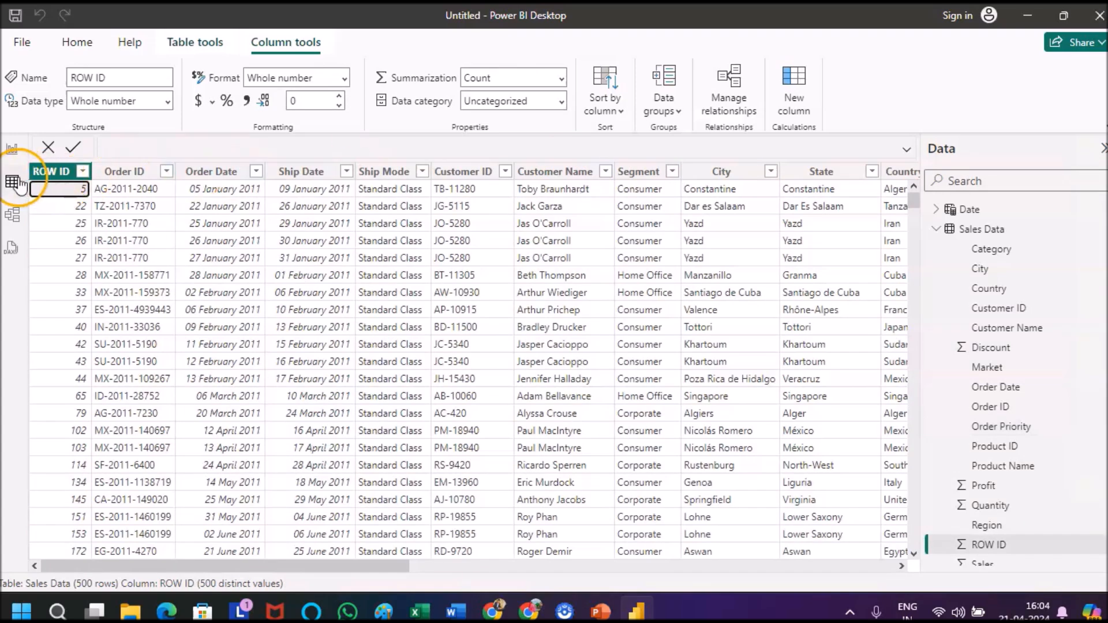
pyautogui.click(980, 211)
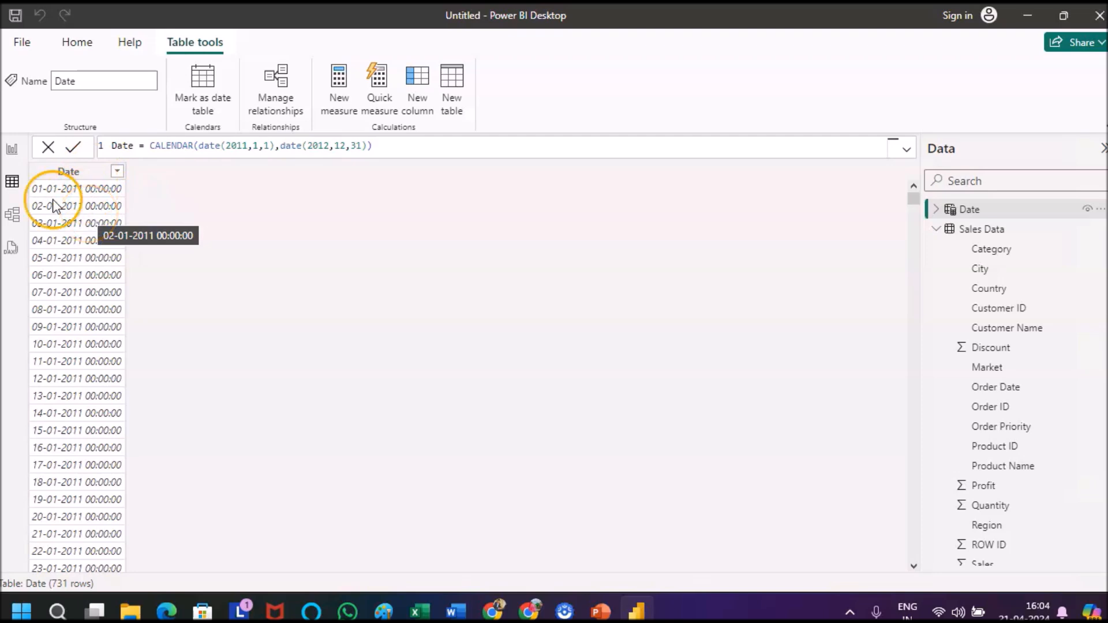
# - Create a report measure named M_Quantity MTD and begin its formula with the TOTALMTD function
pyautogui.click(12, 148)
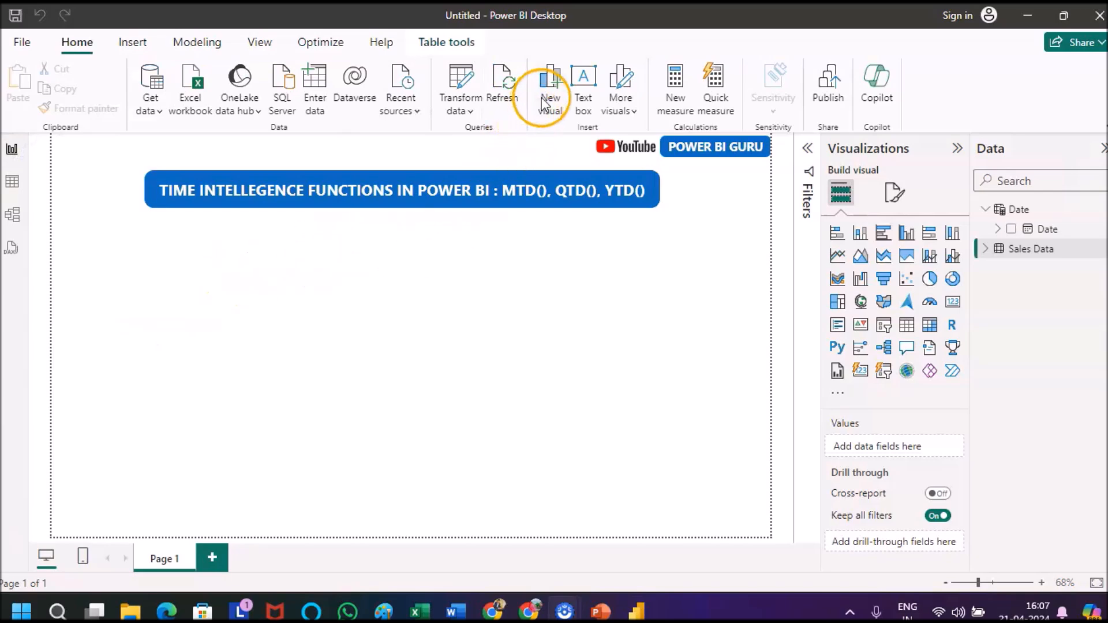
pyautogui.click(680, 91)
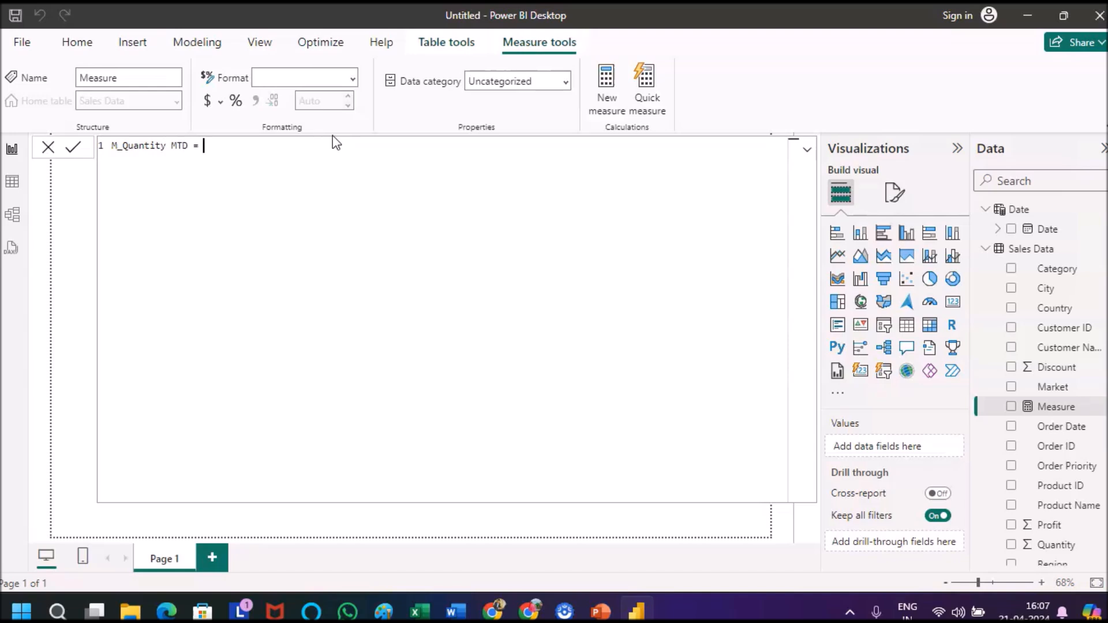
pyautogui.write('TO')
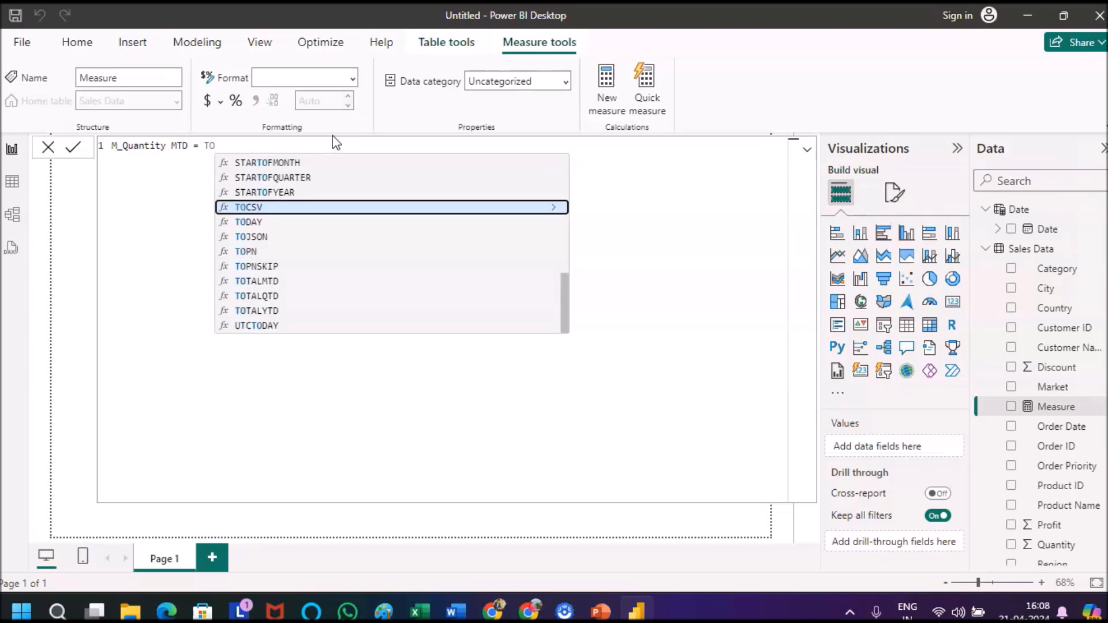
pyautogui.write('TAL')
pyautogui.press('Down')
pyautogui.press('Up')
pyautogui.press('Tab')
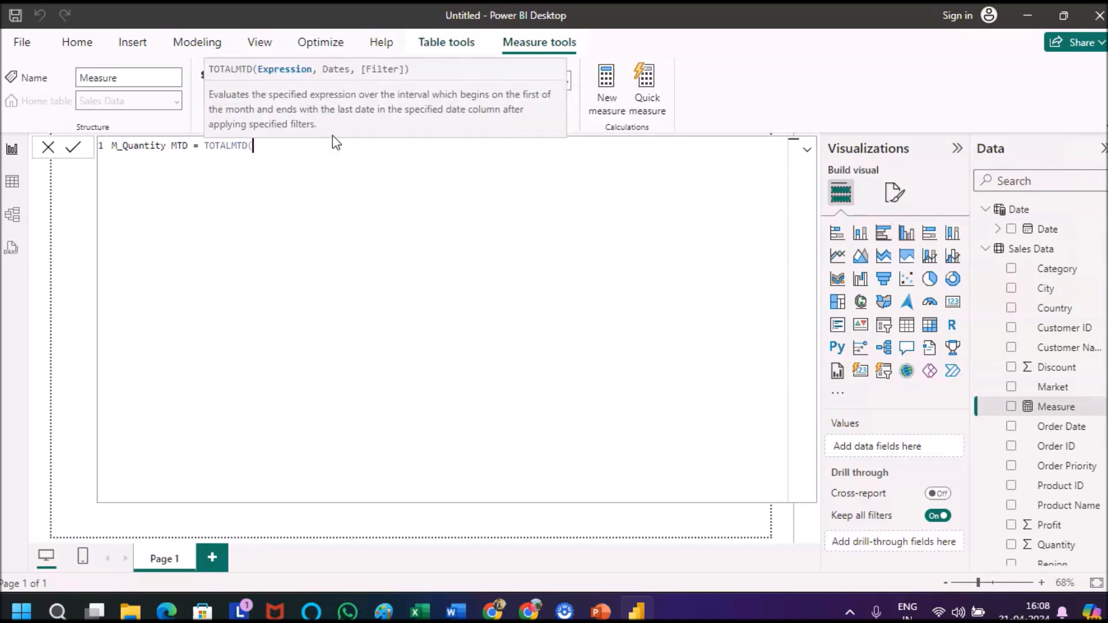
# - Complete the TOTALMTD formula with SUM('Sales Data'[Quantity]) as the expression and 'Date'[Date] as the dates, and commit the measure
pyautogui.write('S')
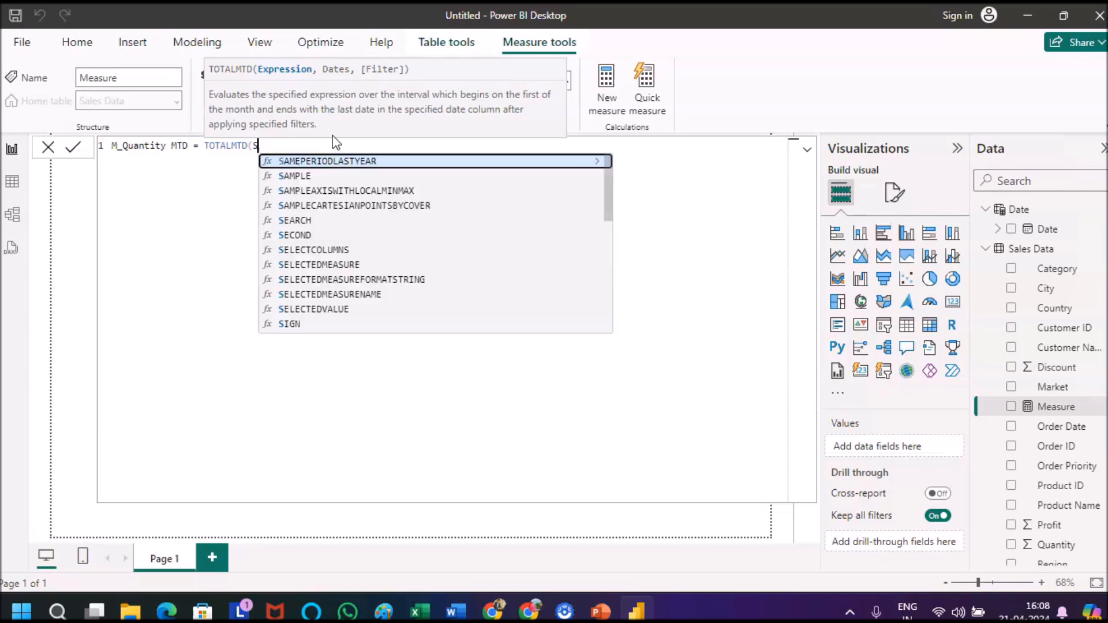
pyautogui.write('UM(')
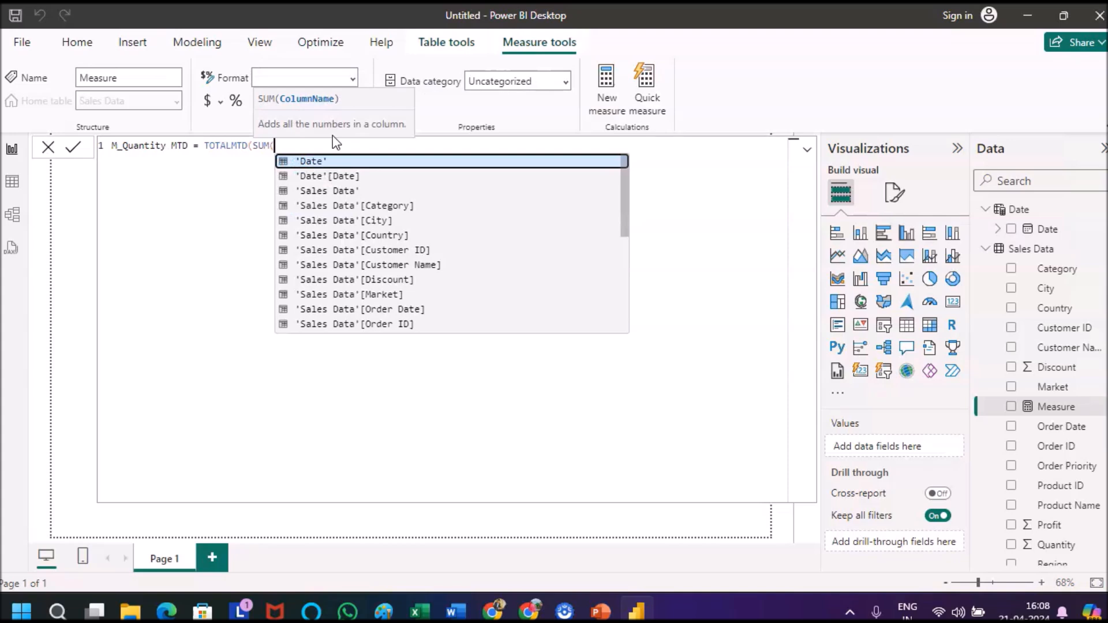
pyautogui.write('Qua')
pyautogui.click(443, 164)
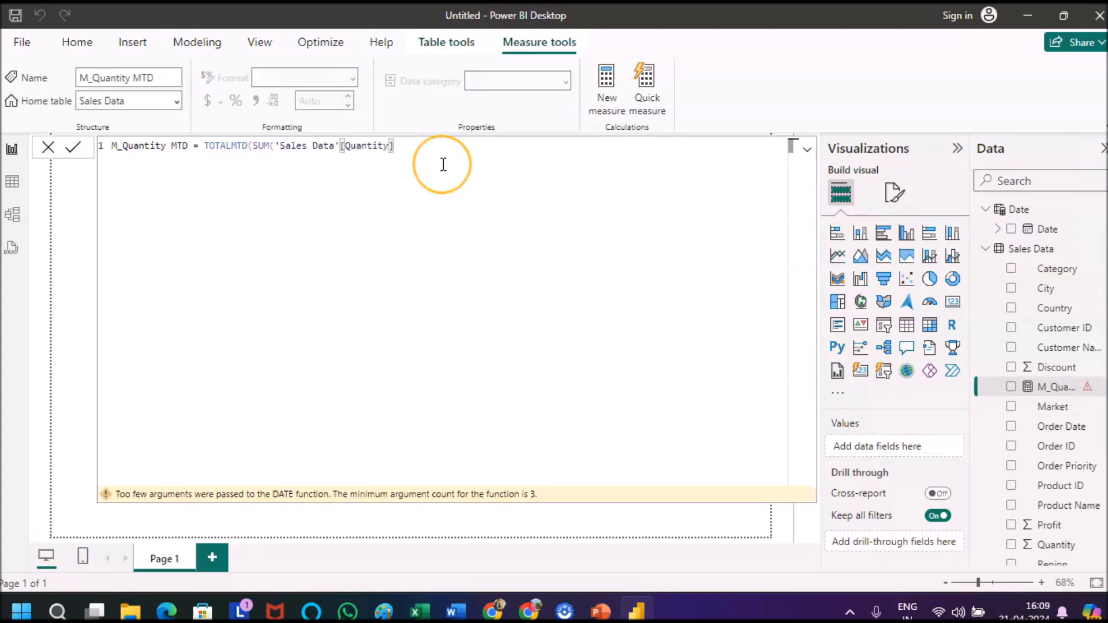
pyautogui.write(',')
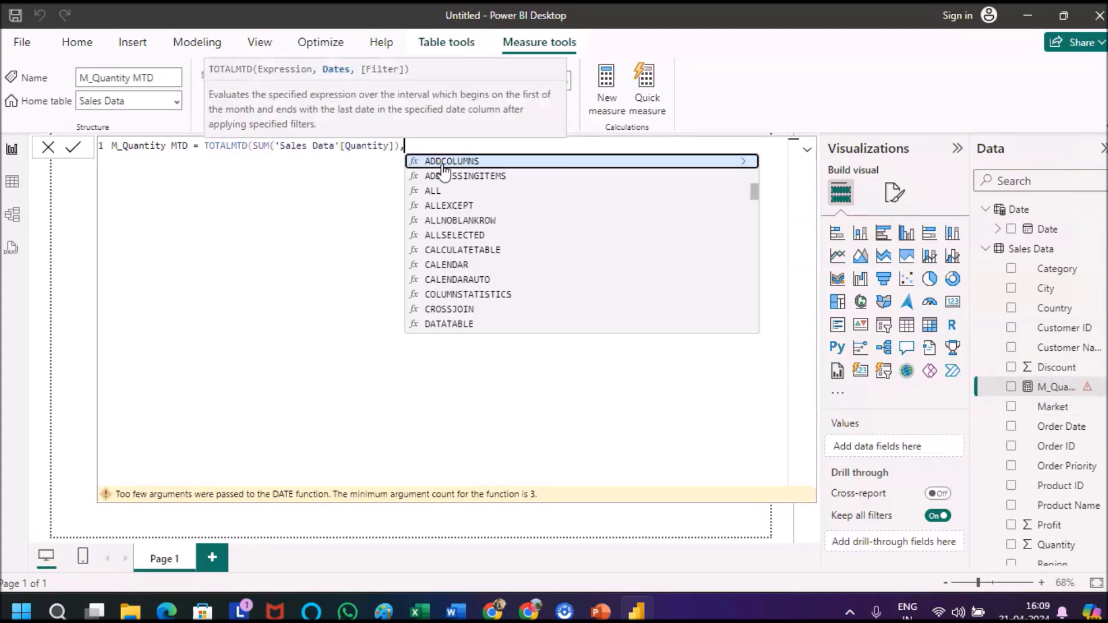
pyautogui.write('Date')
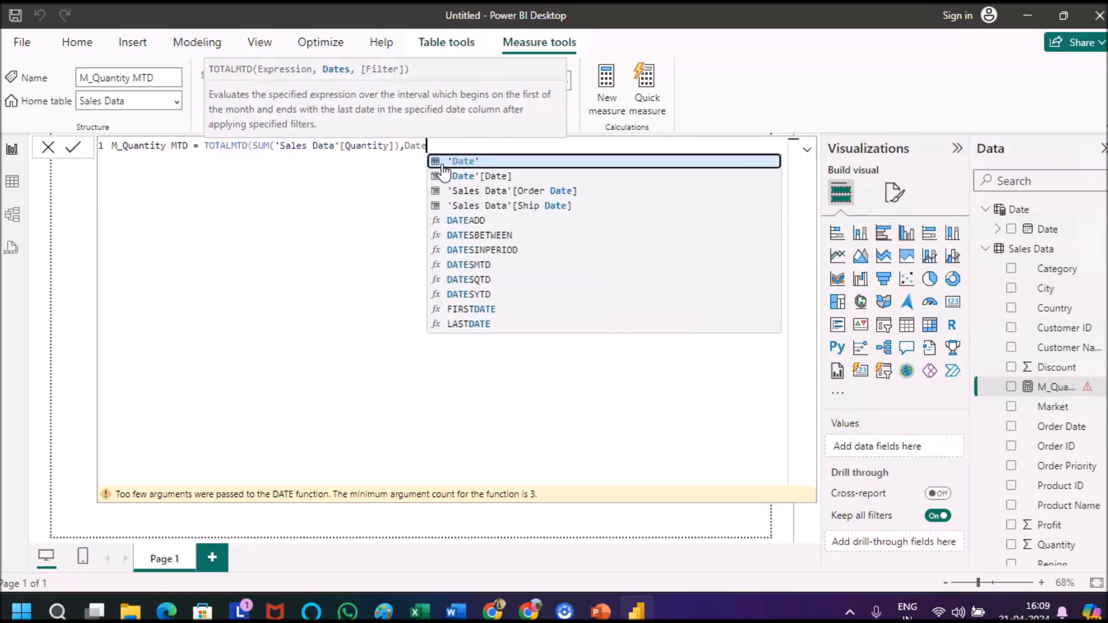
pyautogui.click(443, 175)
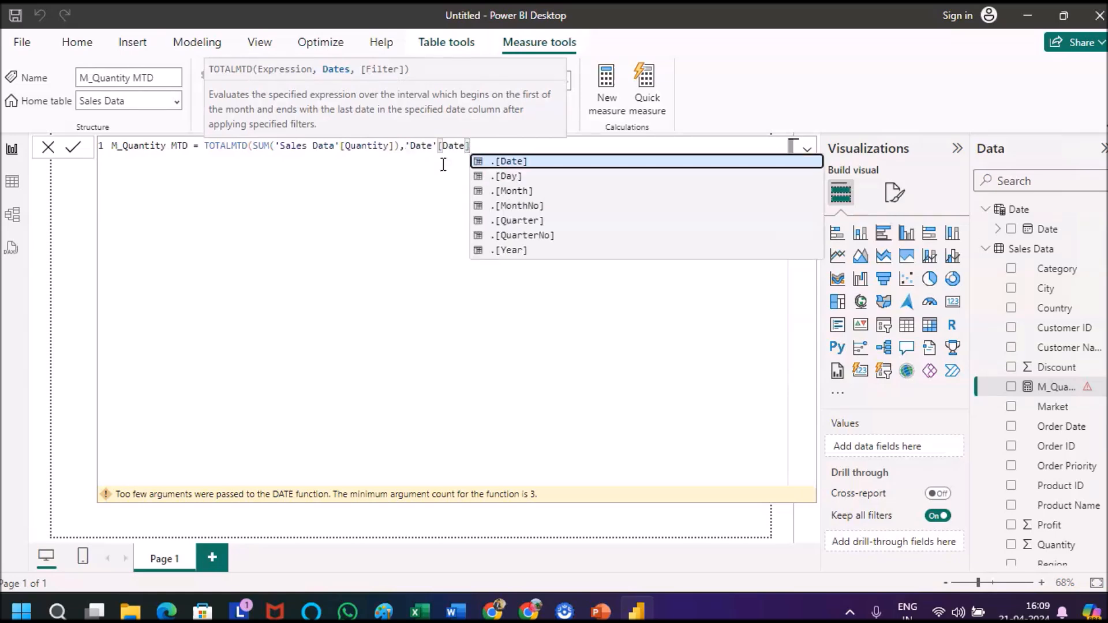
pyautogui.write(')')
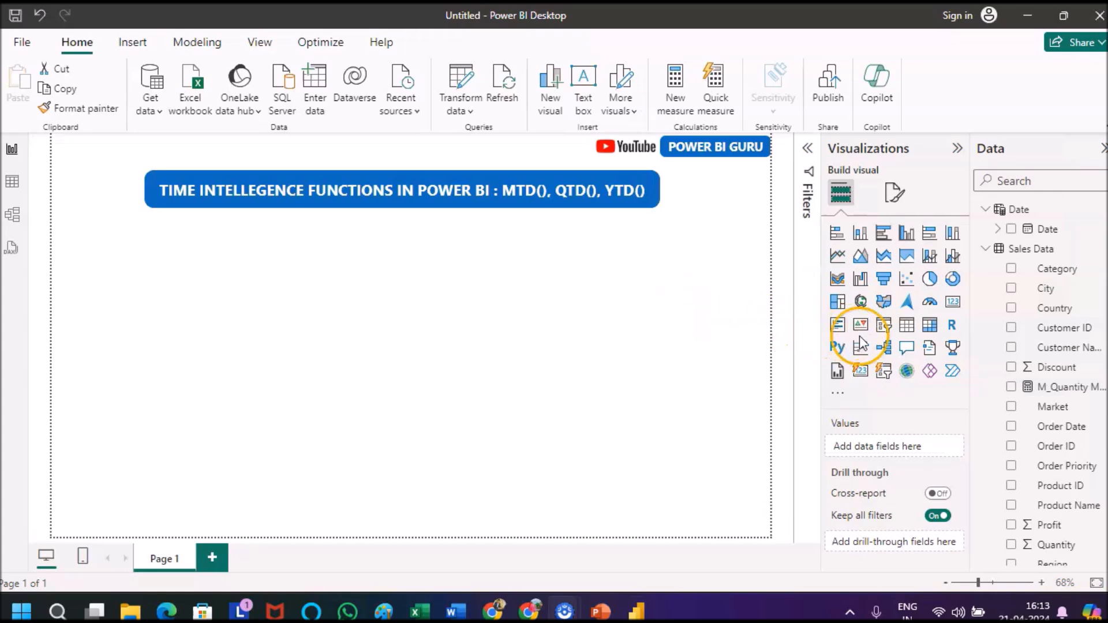
# - Add a table visual to the report page containing the Date hierarchy, Quantity and the M_Quantity MTD measure
pyautogui.click(906, 325)
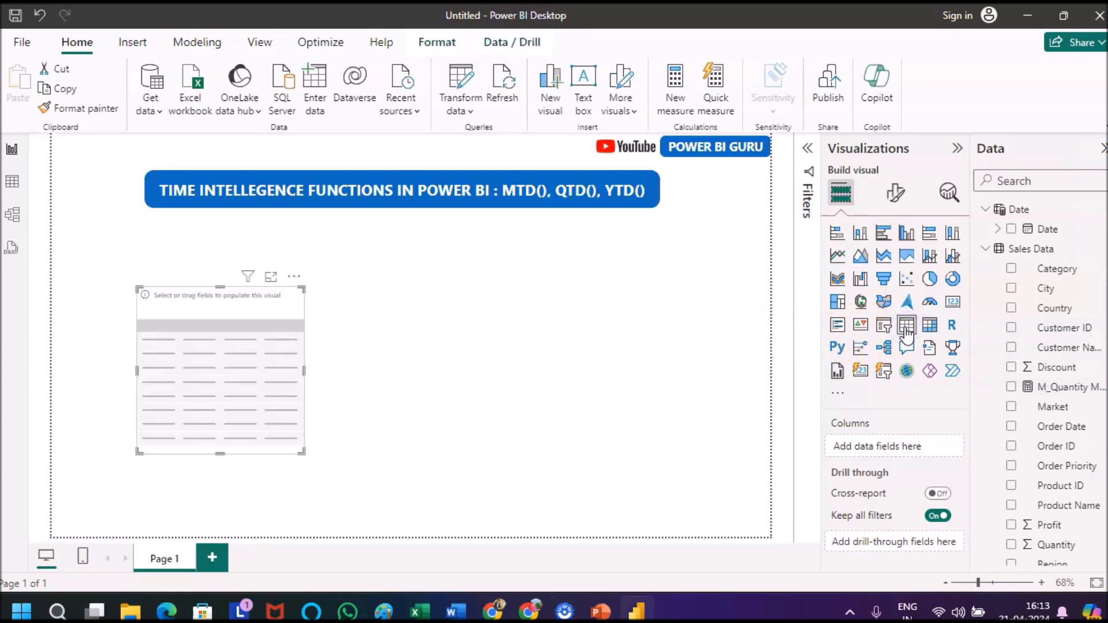
pyautogui.click(1011, 230)
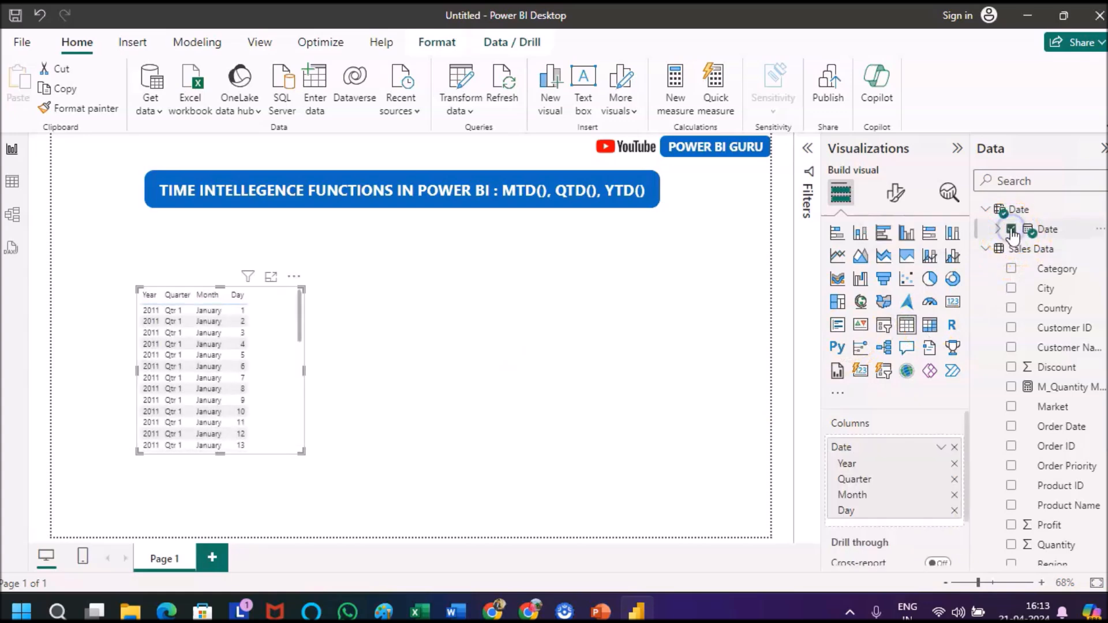
pyautogui.scroll(-5, 1009, 430)
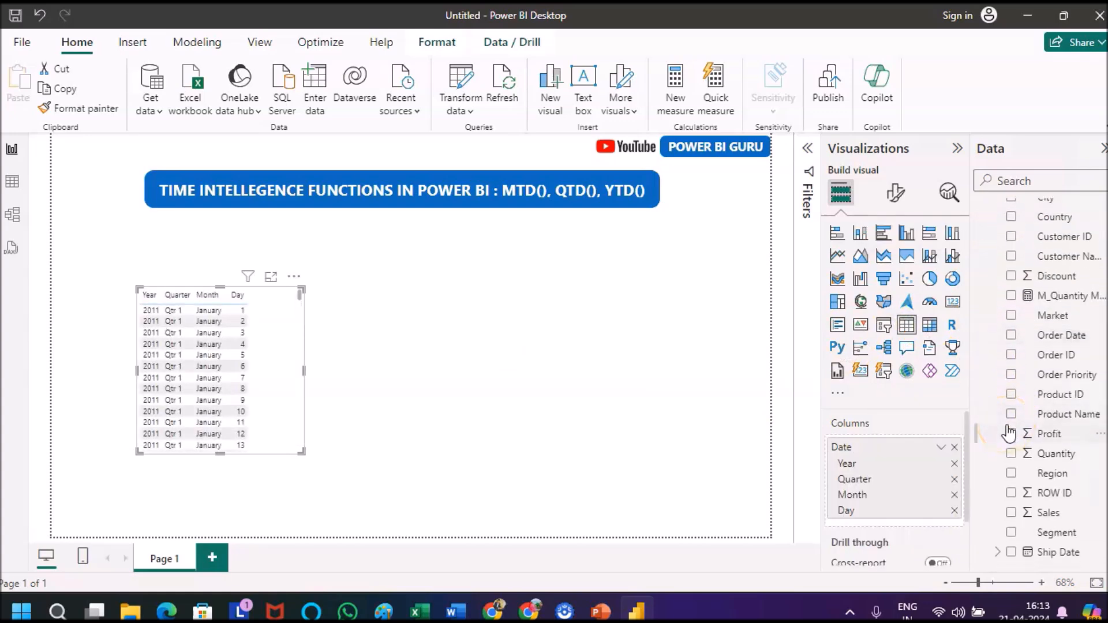
pyautogui.click(1010, 442)
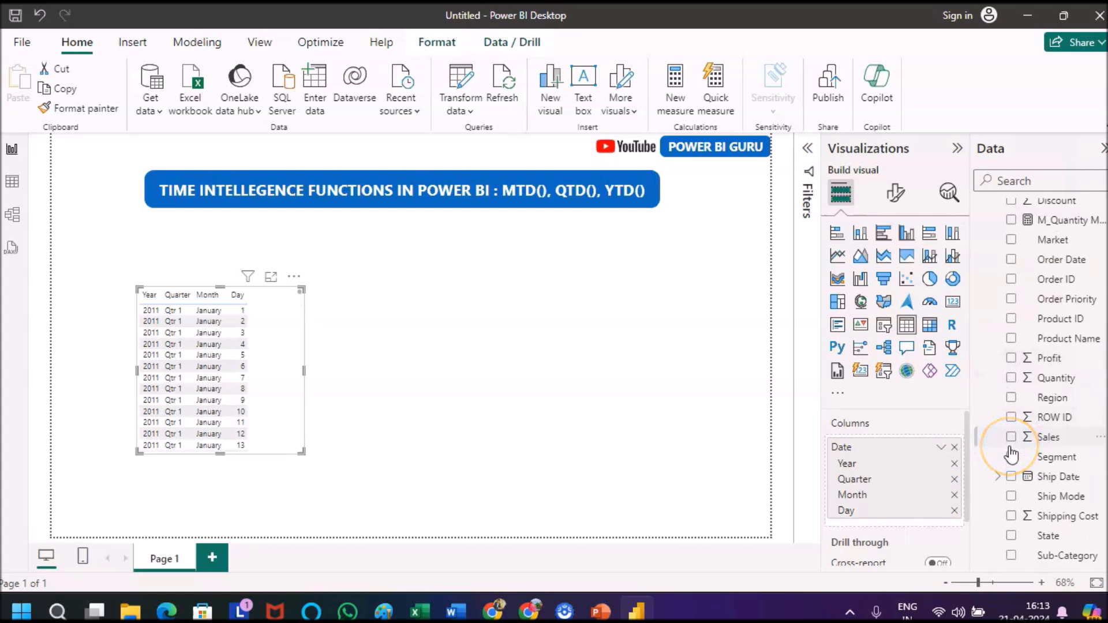
pyautogui.click(1011, 378)
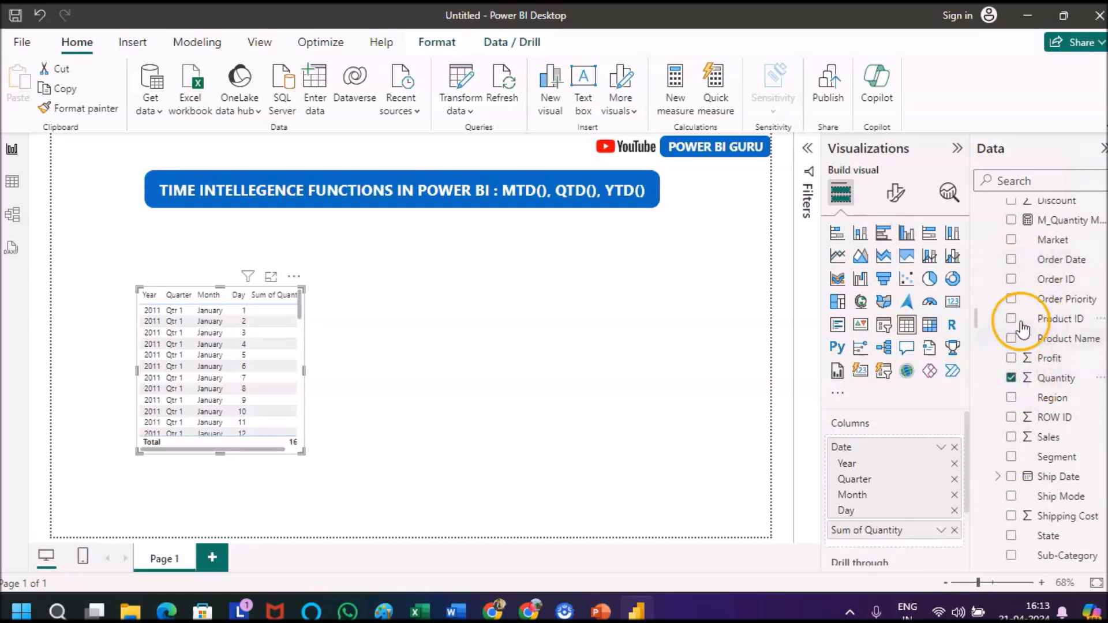
pyautogui.scroll(3, 1022, 329)
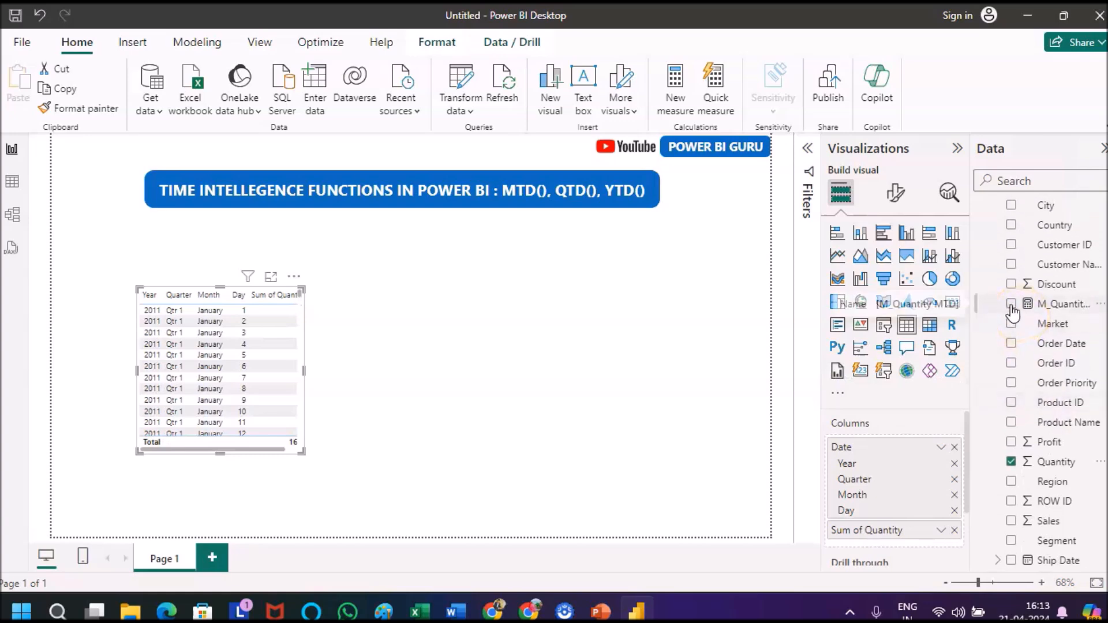
pyautogui.click(1011, 305)
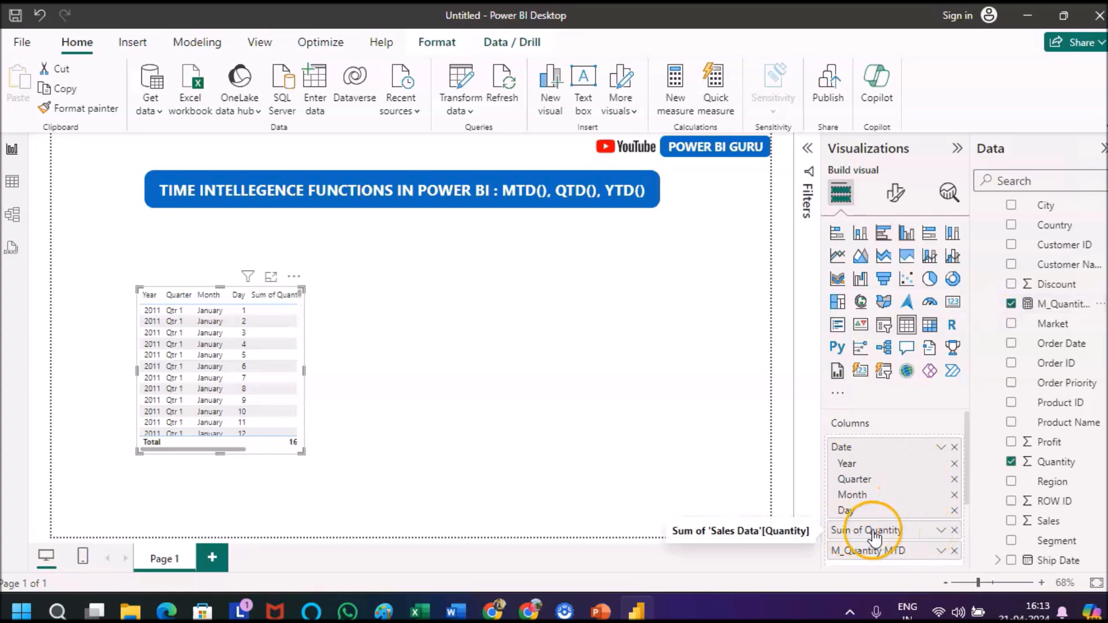
# - Set the table's Quantity column to Don't summarize and enlarge the visual to fill most of the page beneath the title
pyautogui.click(942, 531)
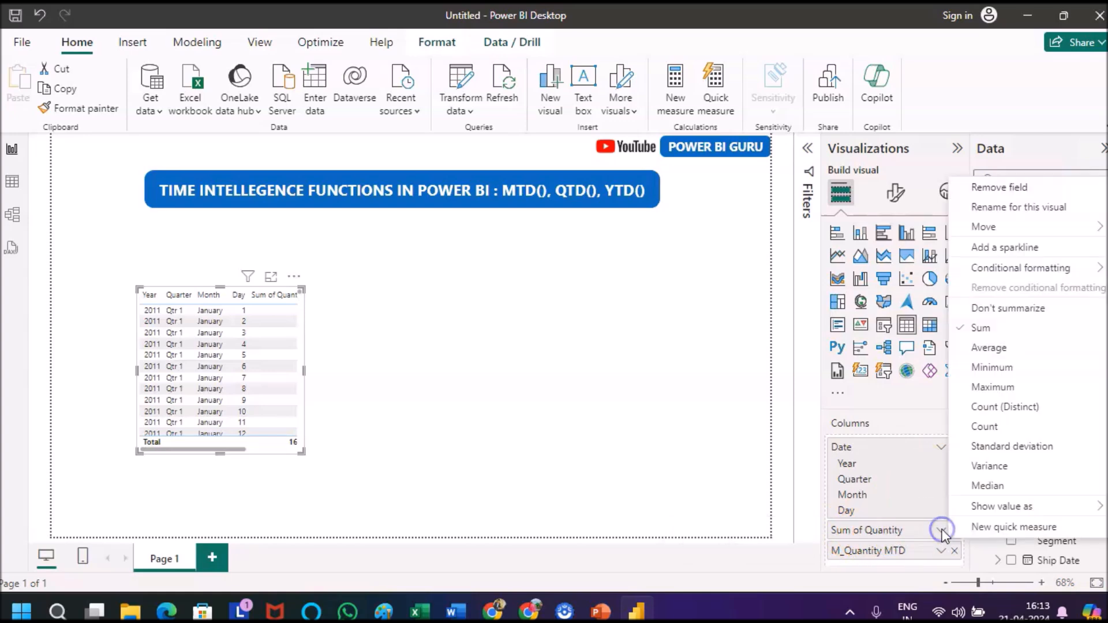
pyautogui.click(996, 309)
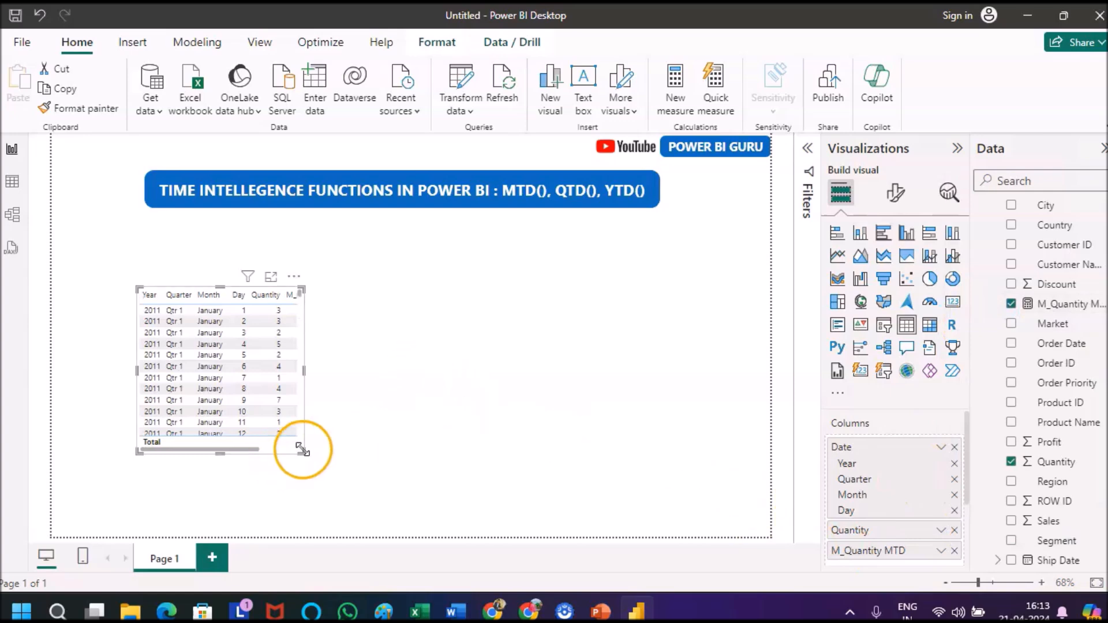
pyautogui.moveTo(301, 452); pyautogui.dragTo(623, 506)
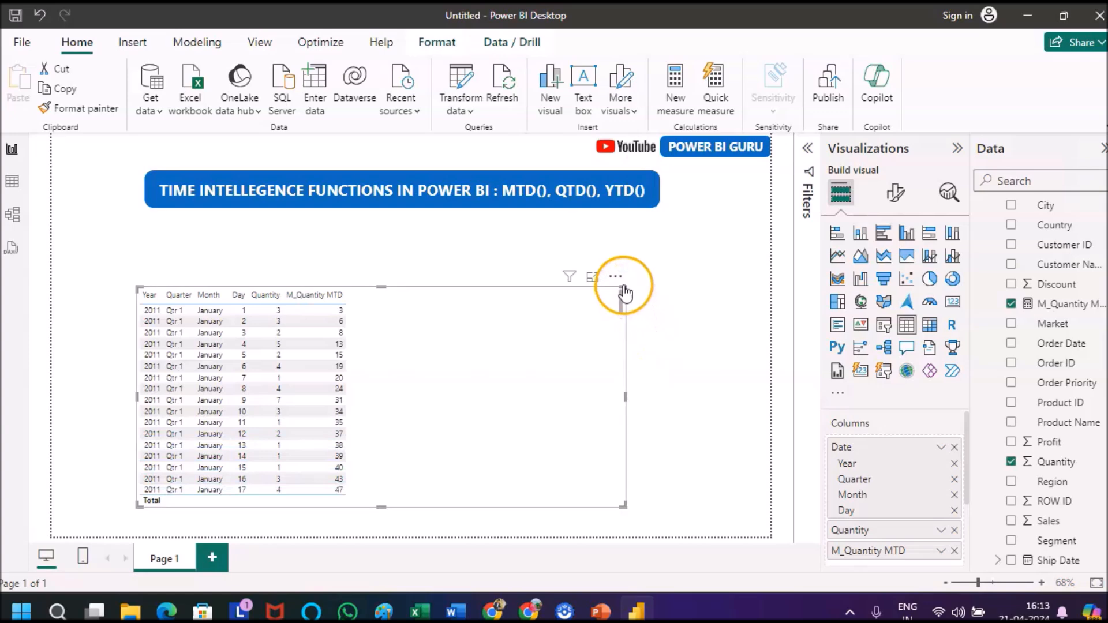
pyautogui.moveTo(623, 289); pyautogui.dragTo(668, 241)
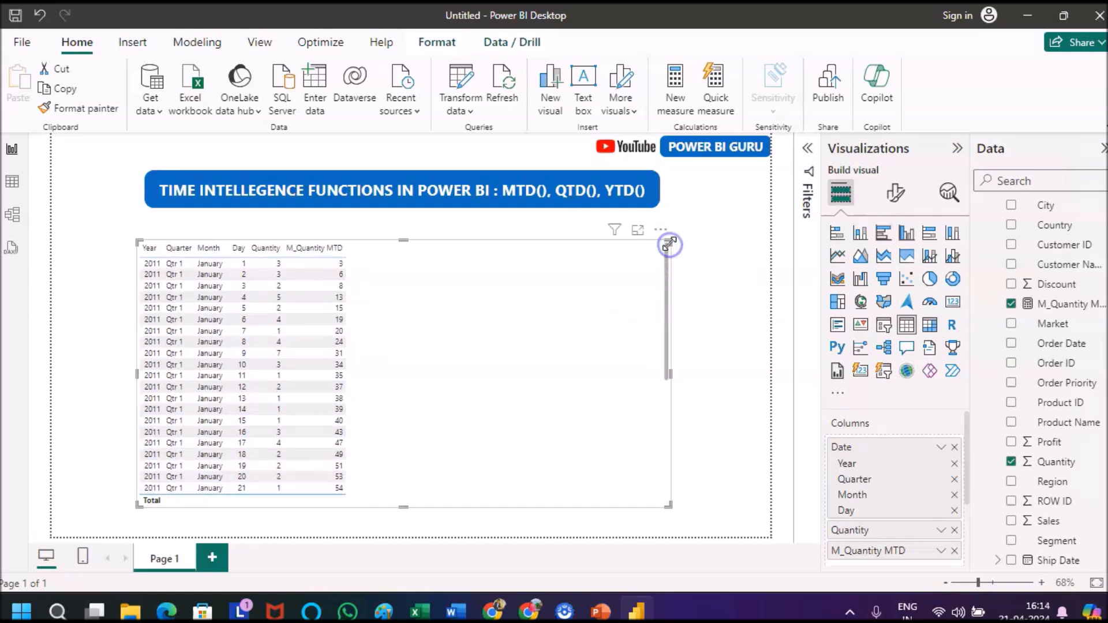
# - Set the font size of the table visual's values to 13
pyautogui.click(895, 192)
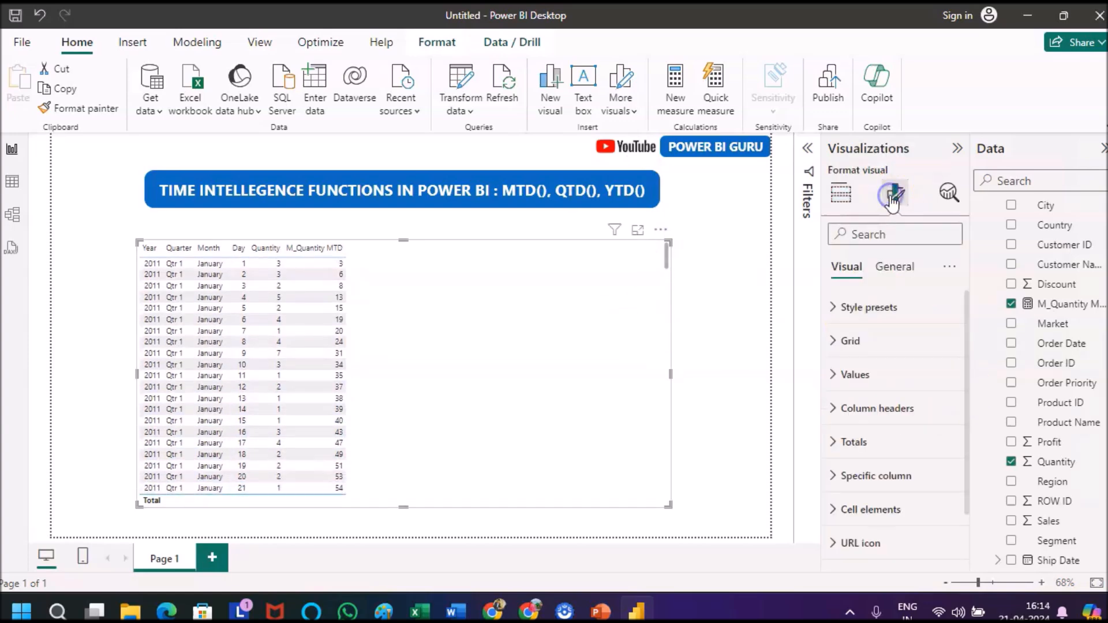
pyautogui.scroll(-1, 871, 427)
pyautogui.scroll(-1, 872, 430)
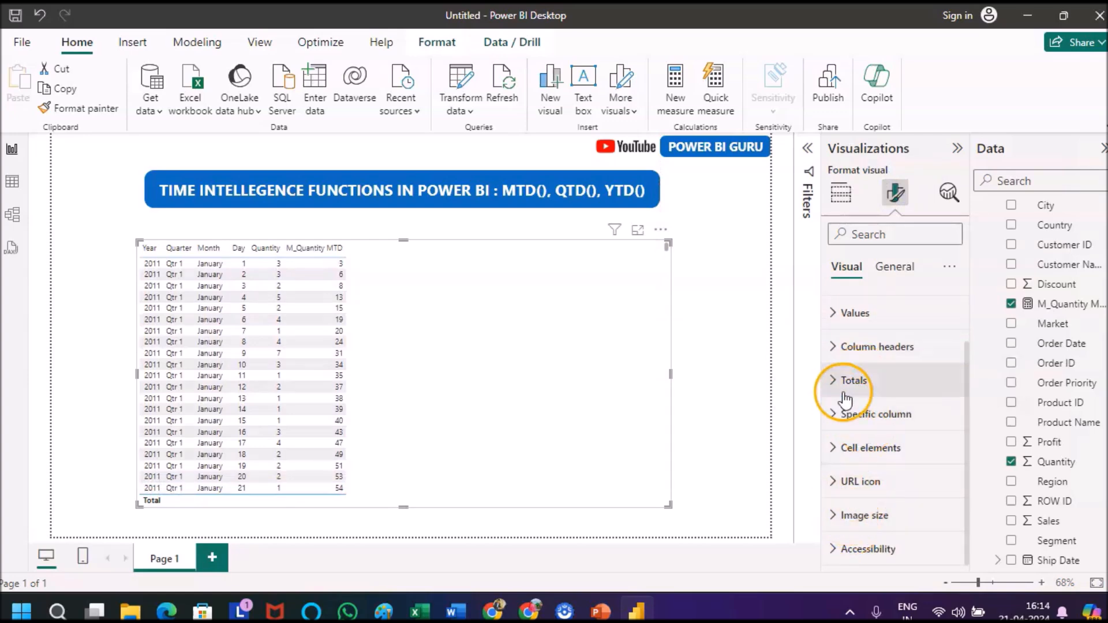
pyautogui.click(839, 314)
pyautogui.scroll(-3, 927, 458)
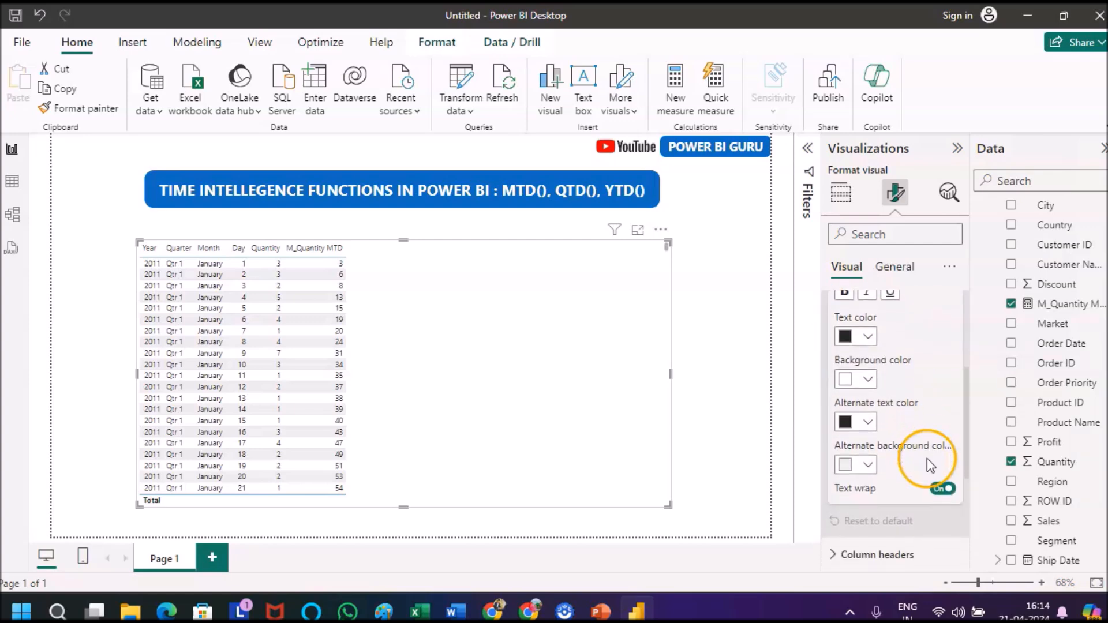
pyautogui.scroll(2, 927, 458)
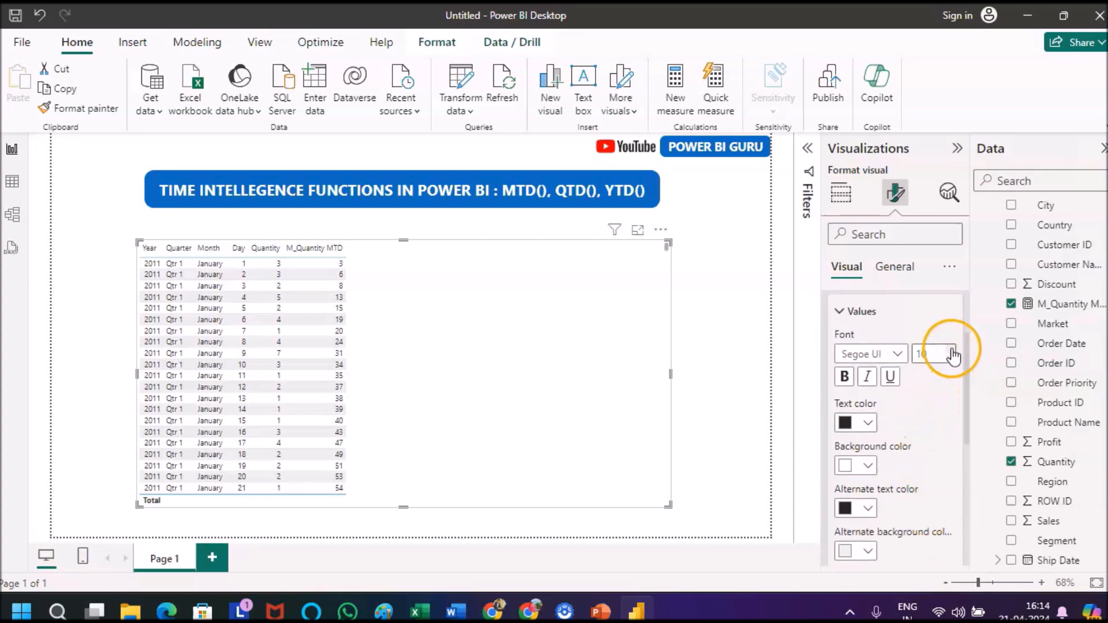
pyautogui.click(951, 350)
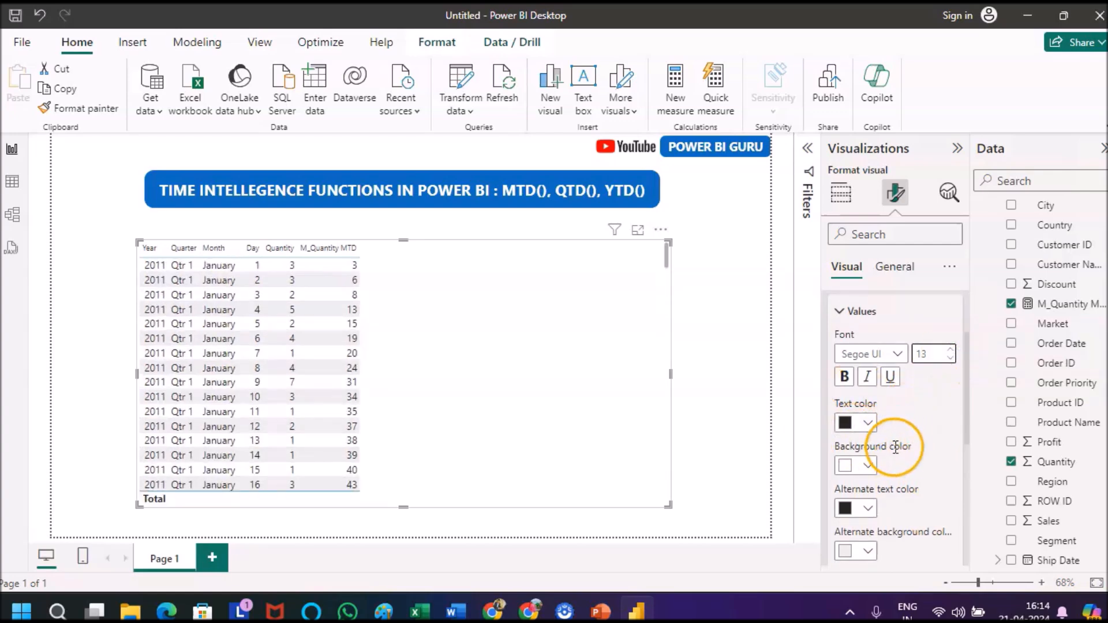
# - Set the font size of the table visual's column headers to 13 and make the header text bold
pyautogui.scroll(-2, 897, 450)
pyautogui.scroll(-3, 894, 447)
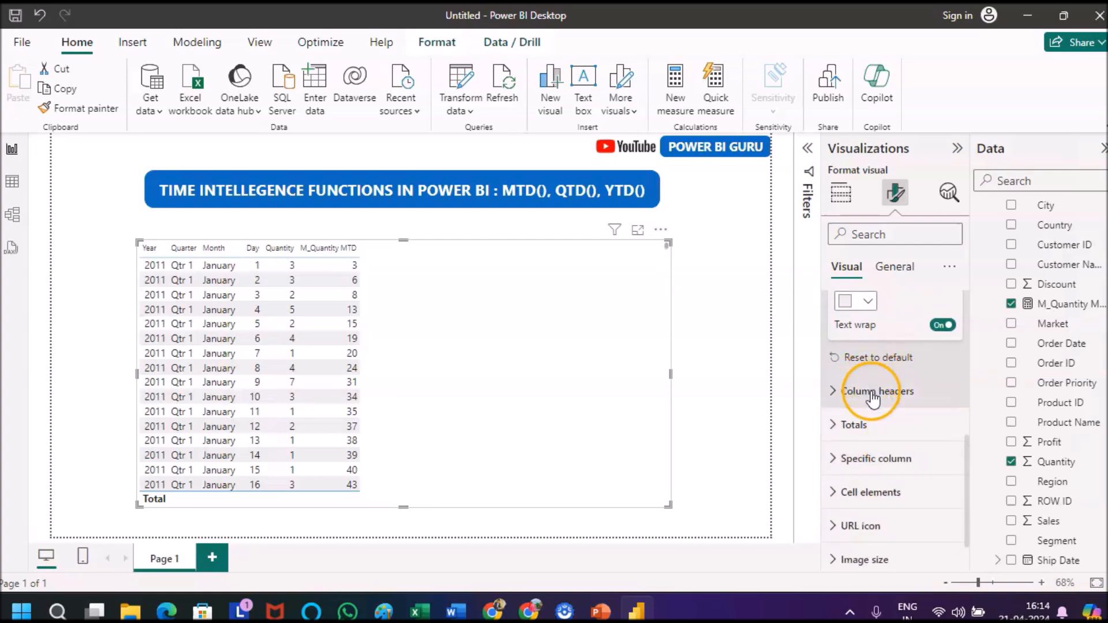
pyautogui.click(871, 390)
pyautogui.scroll(-1, 915, 483)
pyautogui.scroll(-1, 915, 483)
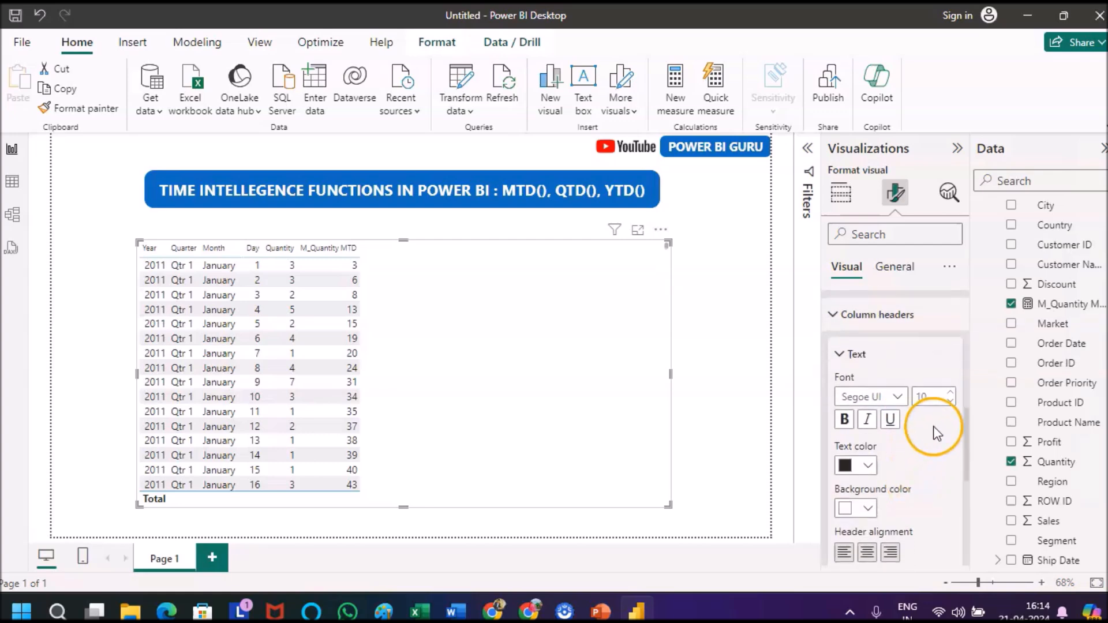
pyautogui.click(952, 393)
pyautogui.click(927, 403)
pyautogui.click(843, 420)
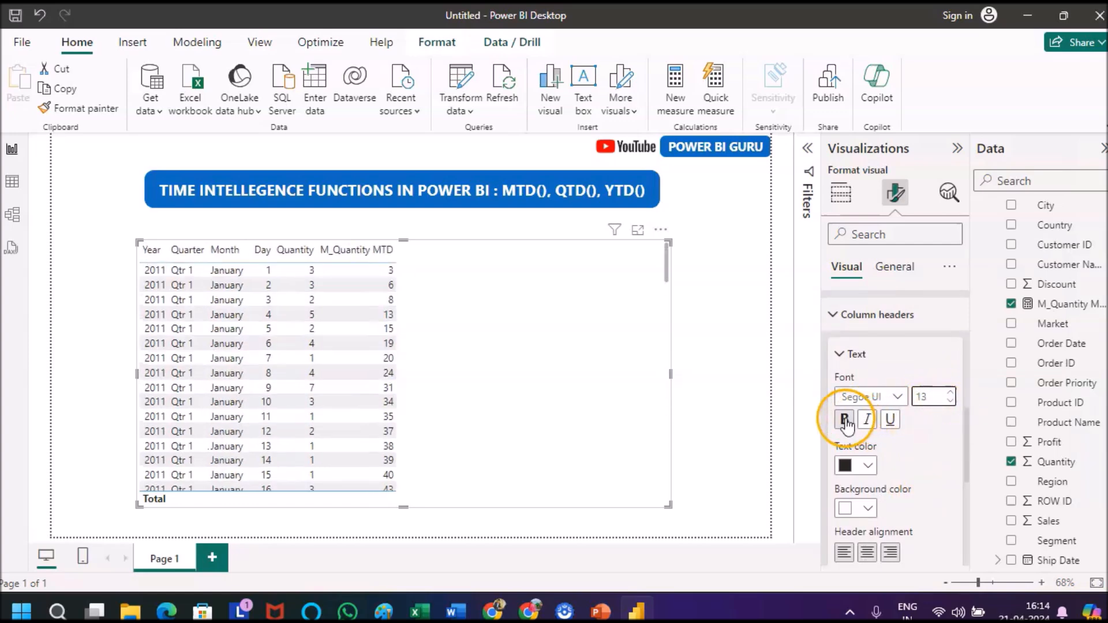
# - Give the table's column headers a blue background and white text
pyautogui.scroll(-2, 916, 487)
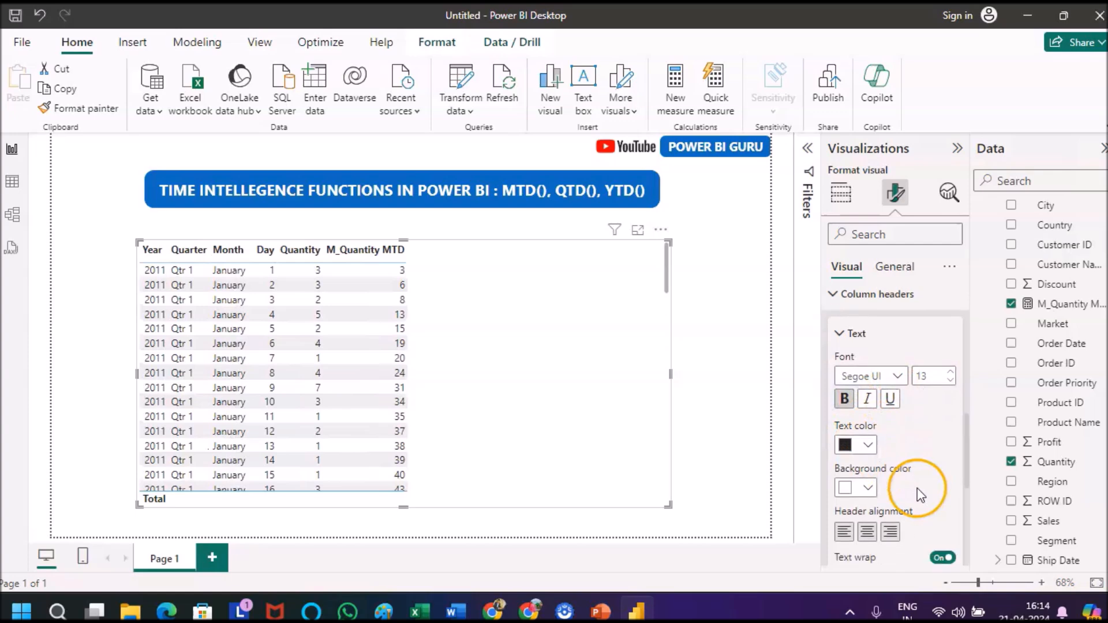
pyautogui.click(862, 460)
pyautogui.click(850, 389)
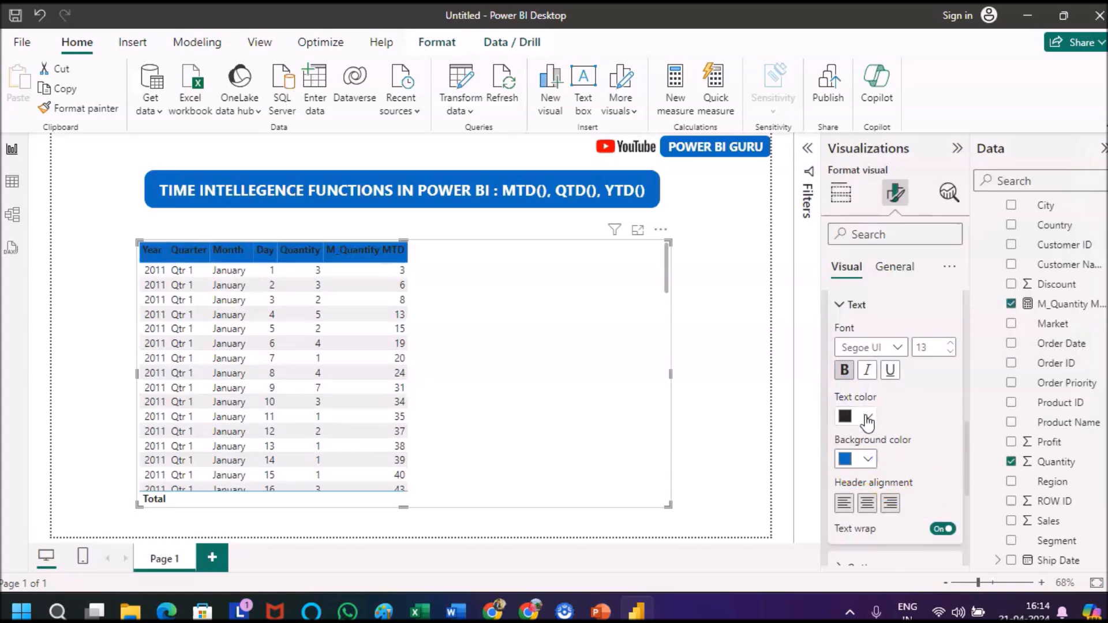
pyautogui.click(867, 418)
pyautogui.click(877, 345)
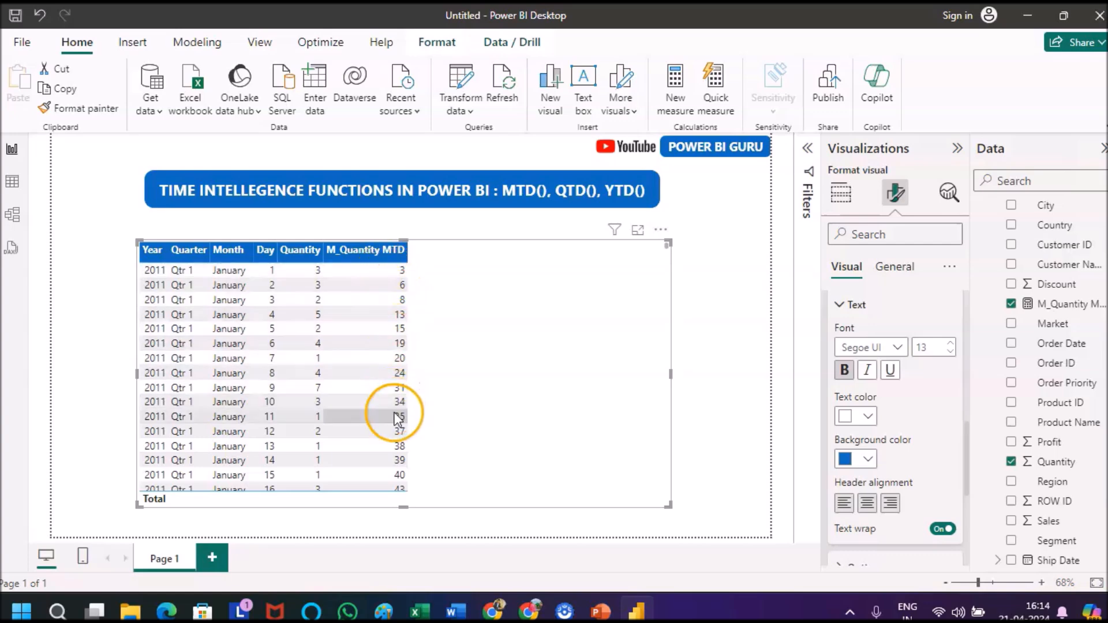
# - Examine how the M_Quantity MTD values accumulate within each month from January to March 2011 in the table
pyautogui.scroll(-5, 388, 456)
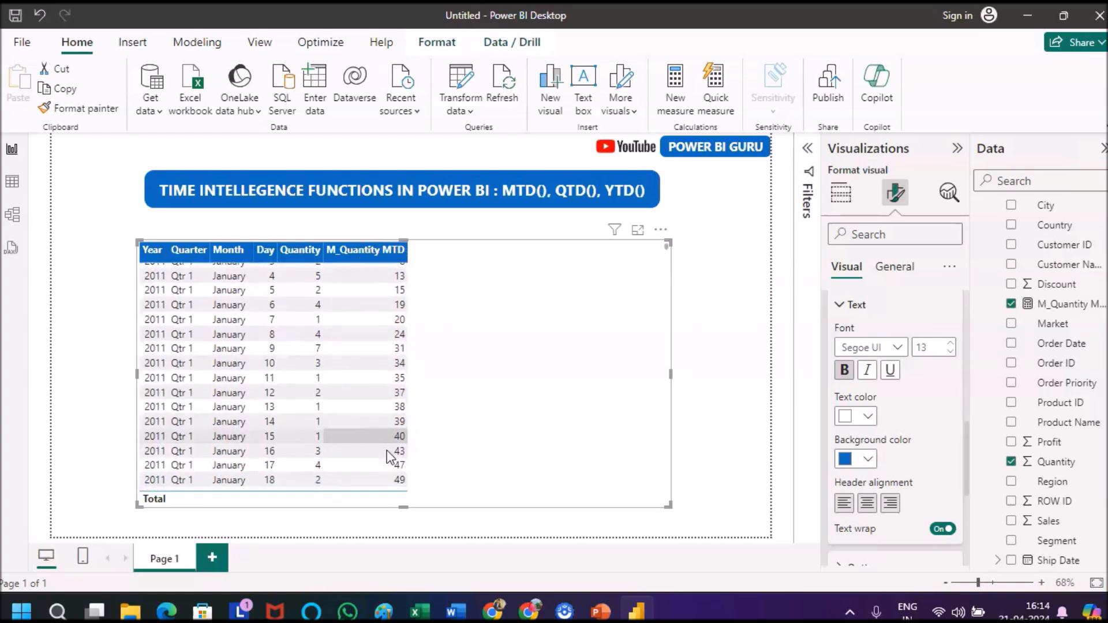
pyautogui.scroll(-5, 388, 455)
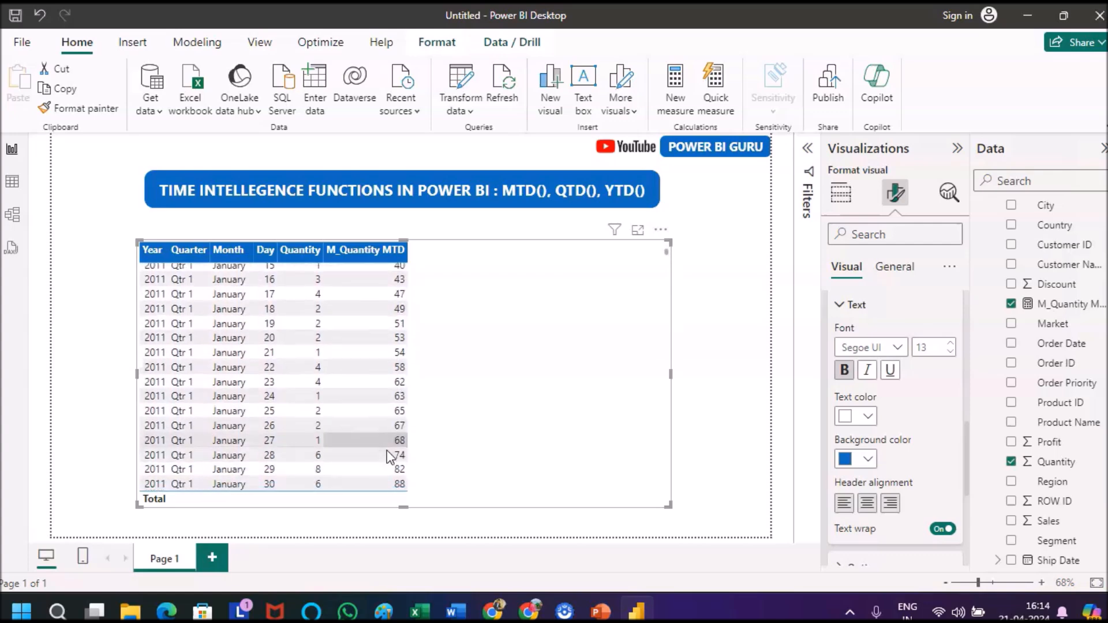
pyautogui.scroll(-2, 387, 456)
pyautogui.click(295, 363)
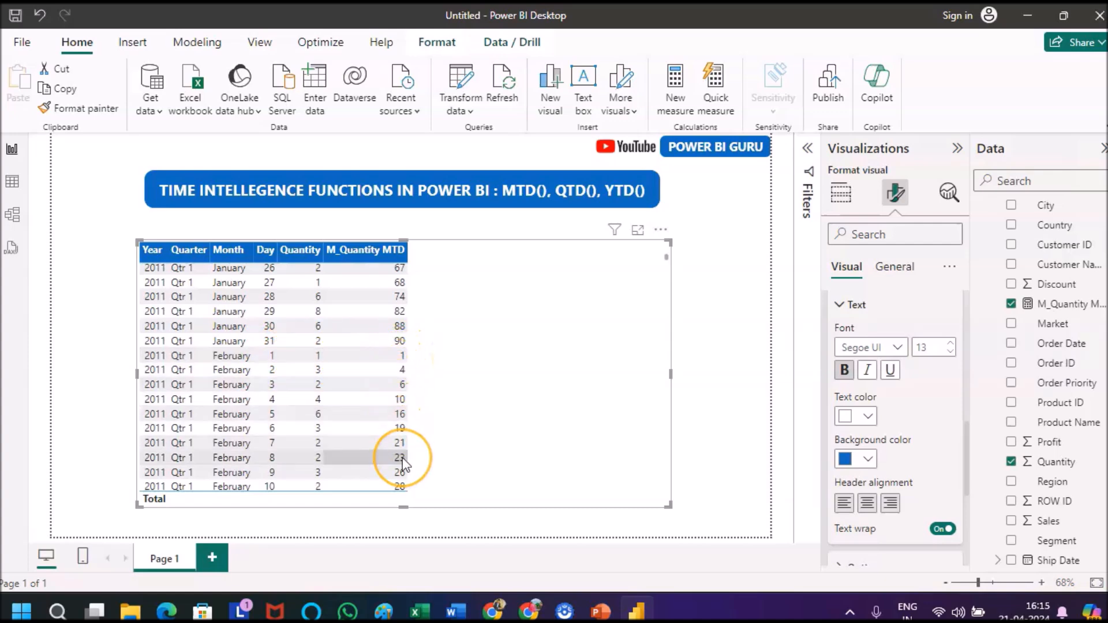
pyautogui.scroll(-1, 403, 459)
pyautogui.scroll(-4, 403, 461)
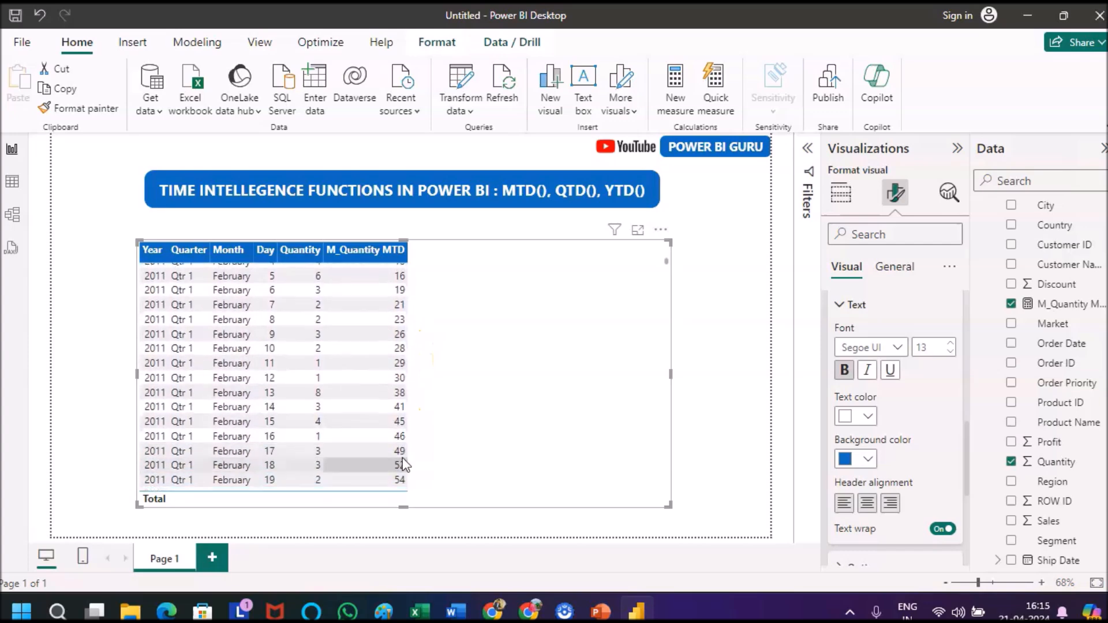
pyautogui.scroll(-4, 402, 461)
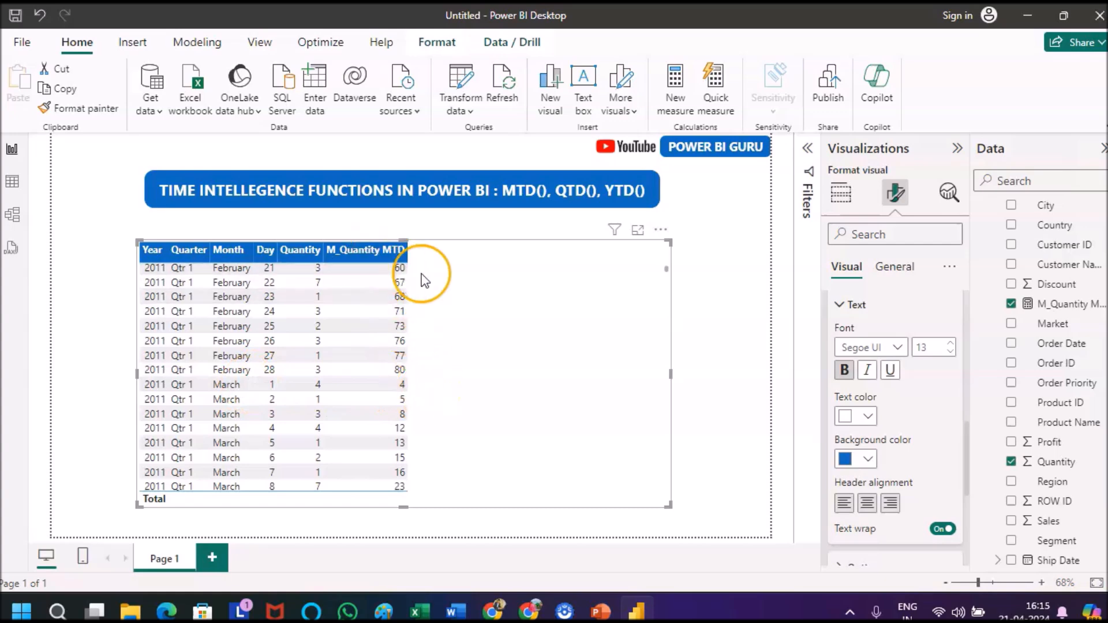
pyautogui.click(469, 276)
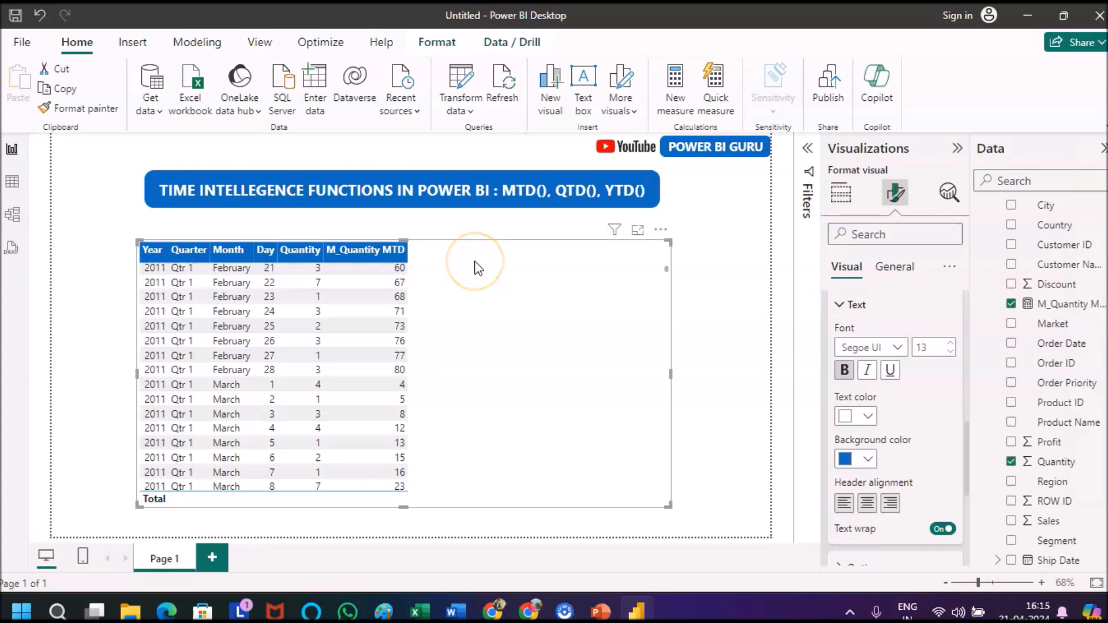
# - Create a new measure named M_Quantity_QTD and begin its formula with the TOTALQTD function
pyautogui.click(672, 95)
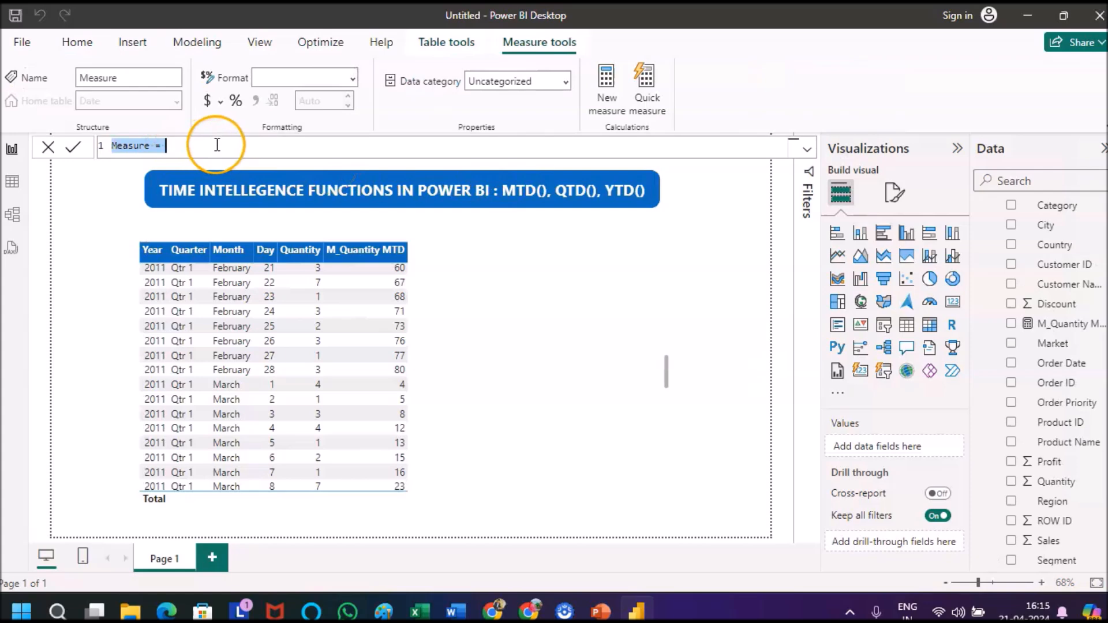
pyautogui.write('M_Quantity_QTD')
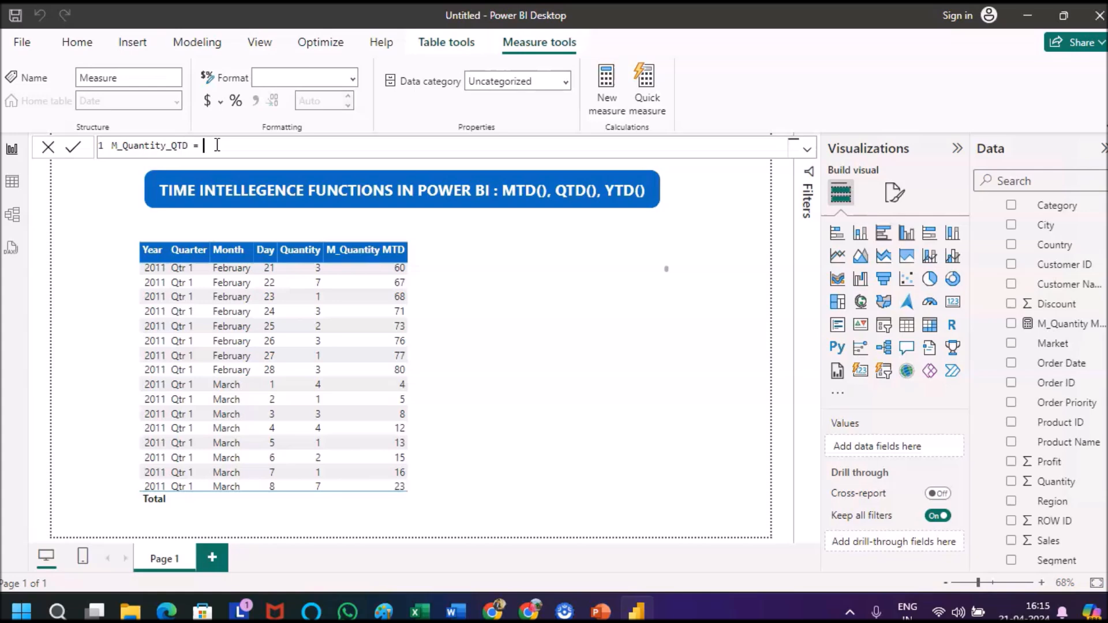
pyautogui.write('TOTAL')
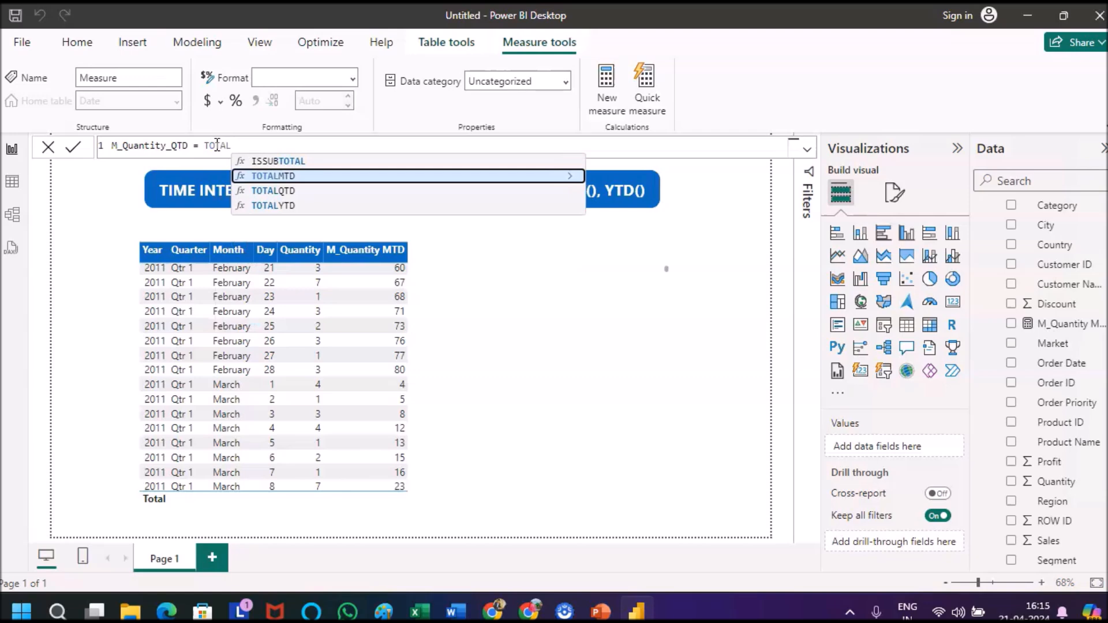
pyautogui.press('Down')
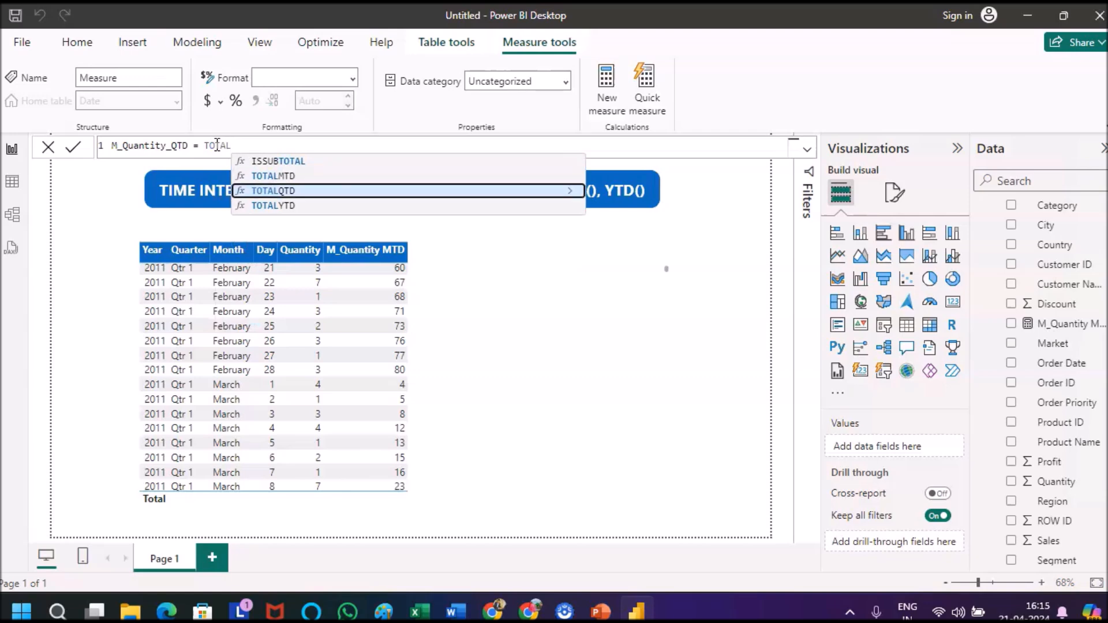
pyautogui.press('Tab')
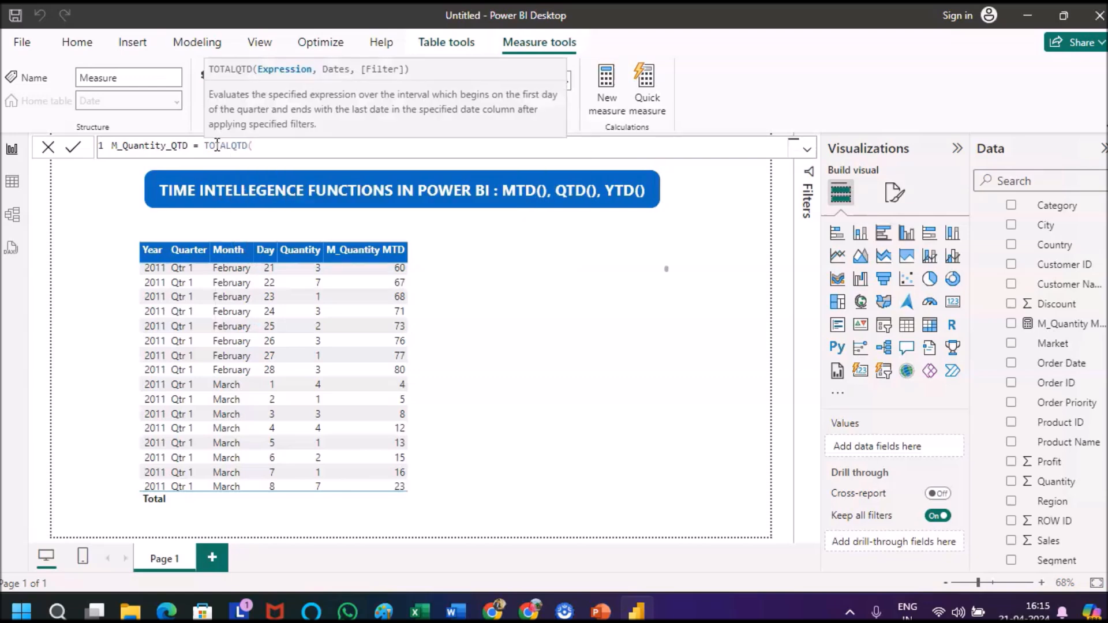
# - Complete the TOTALQTD formula with SUM('Sales Data'[Quantity]) as the expression and 'Date'[Date] as the dates, and commit the measure
pyautogui.write('SUM')
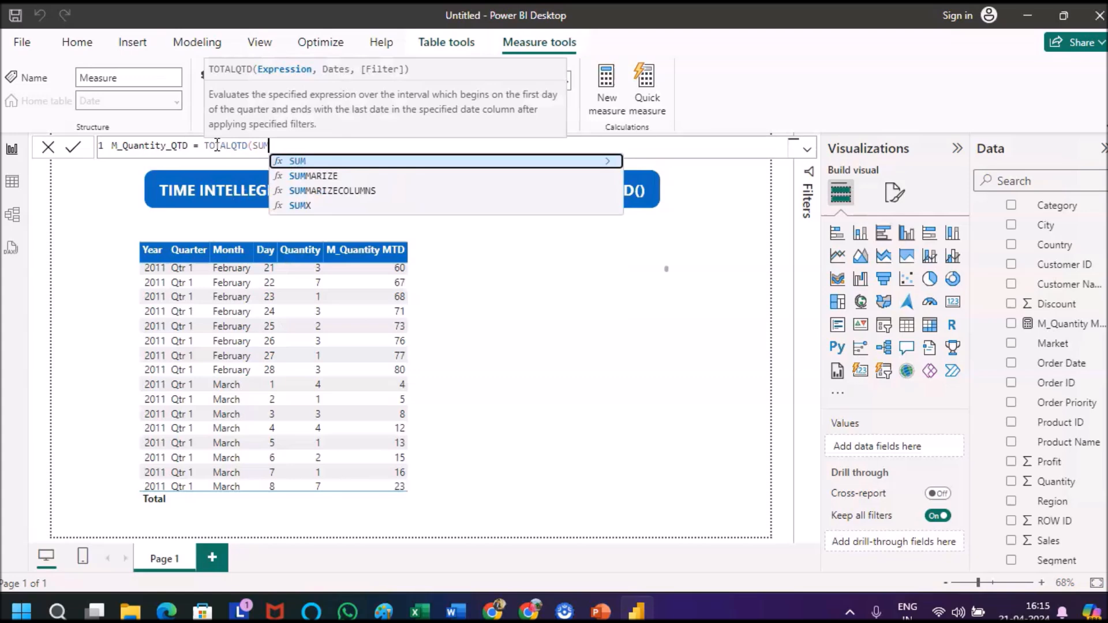
pyautogui.press('Tab')
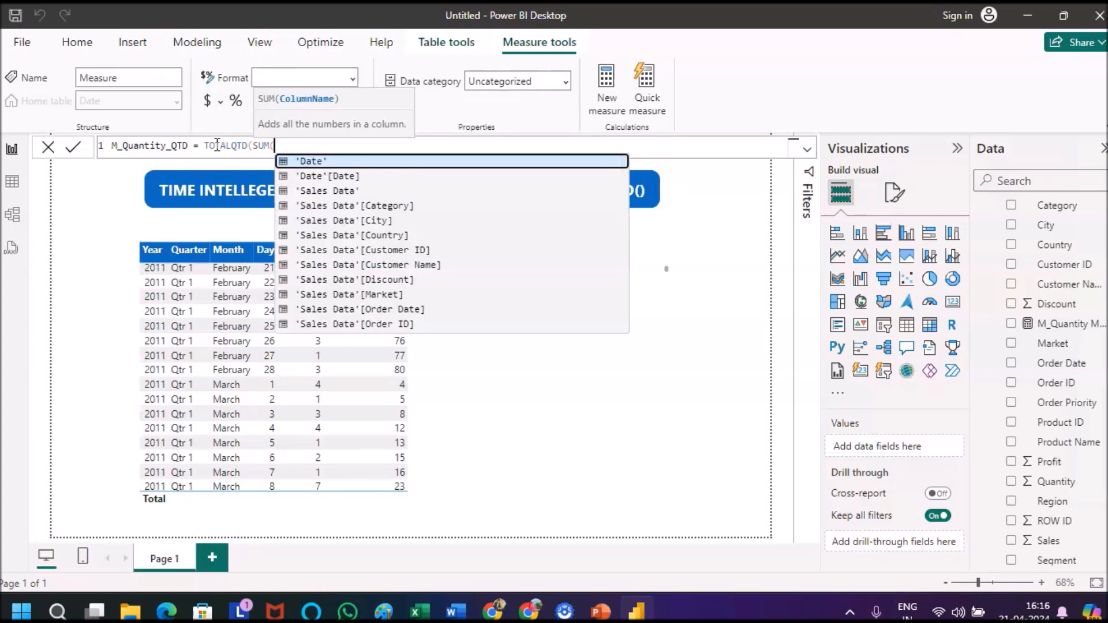
pyautogui.write('Quanti')
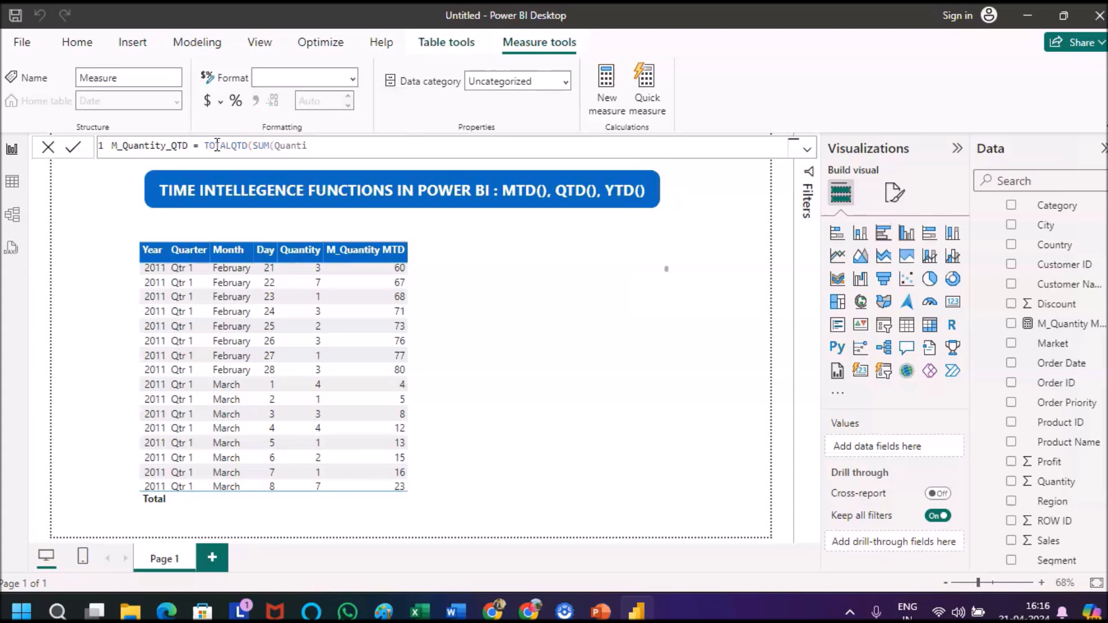
pyautogui.click(348, 146)
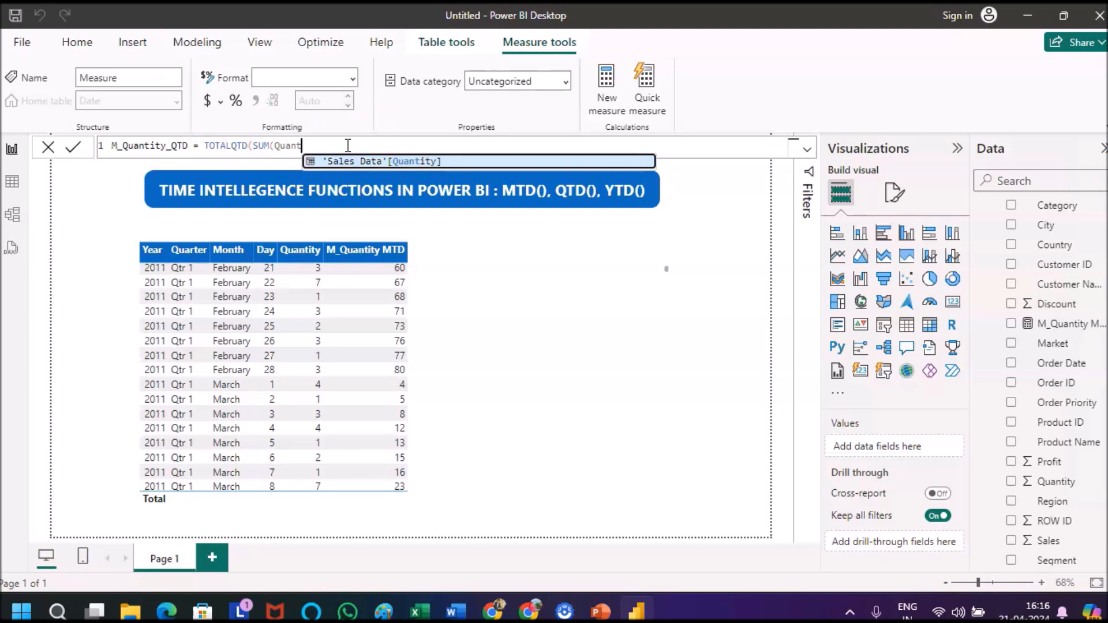
pyautogui.press('Tab')
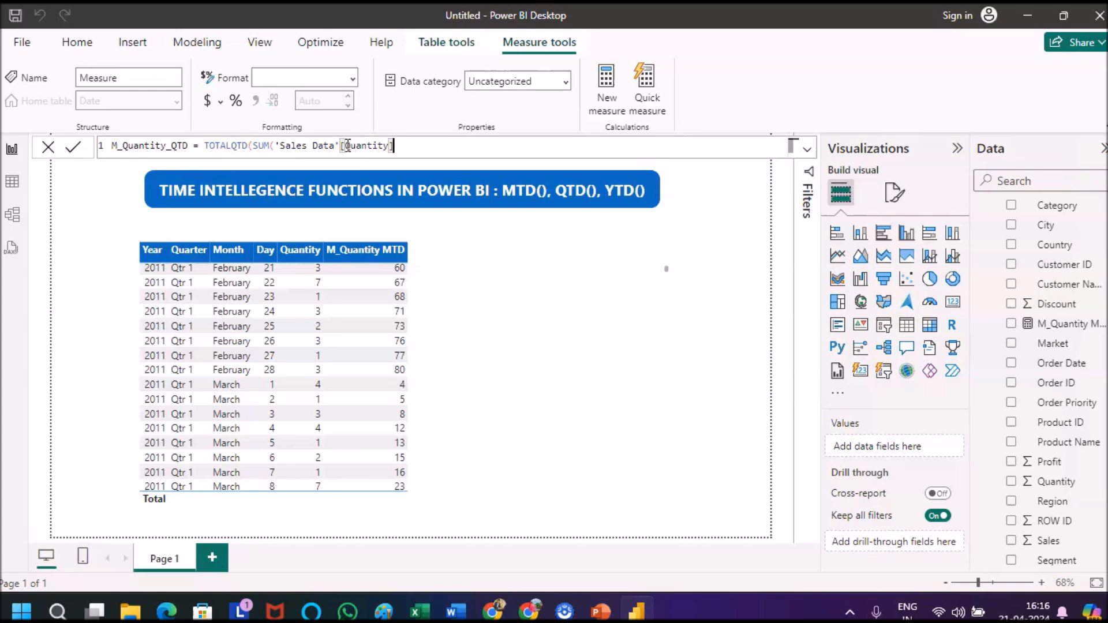
pyautogui.write('),Date')
pyautogui.press('Down')
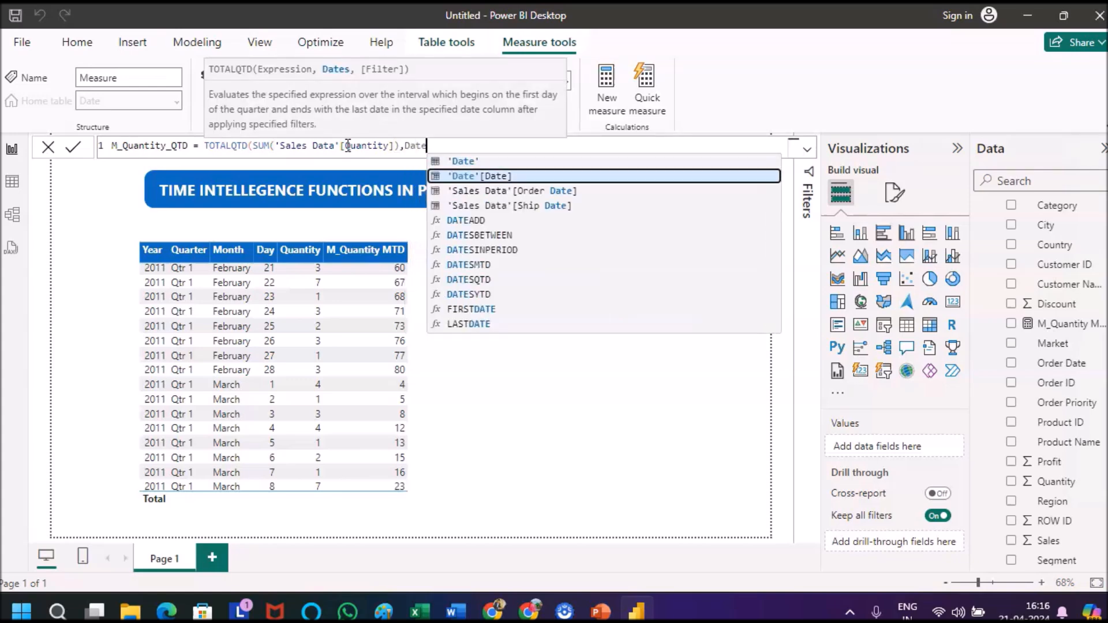
pyautogui.press('Tab')
pyautogui.write(')')
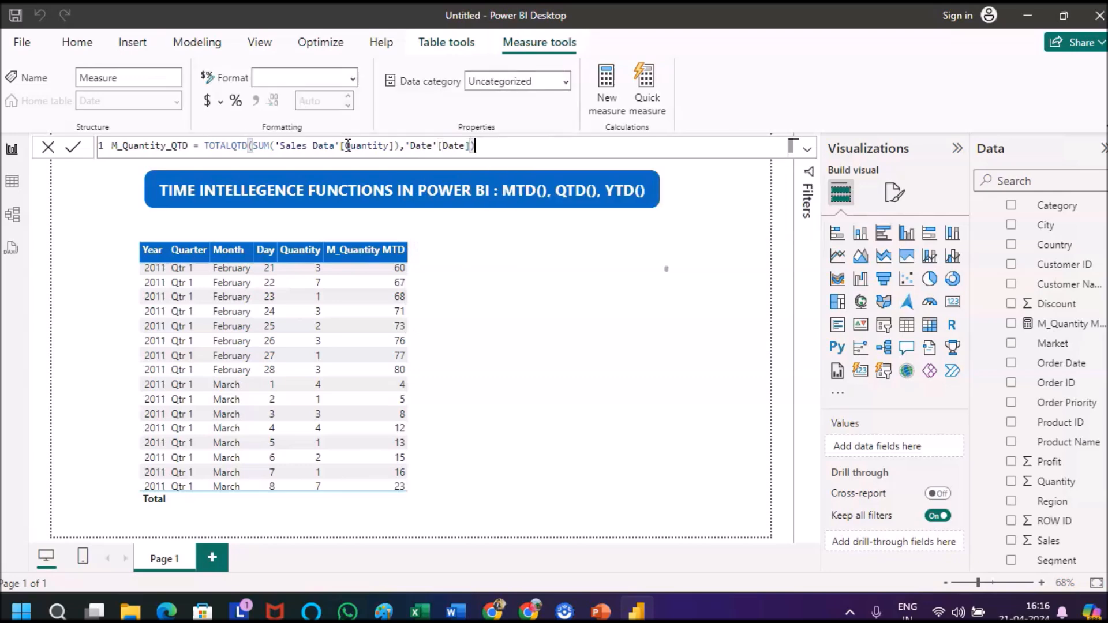
pyautogui.press('Return')
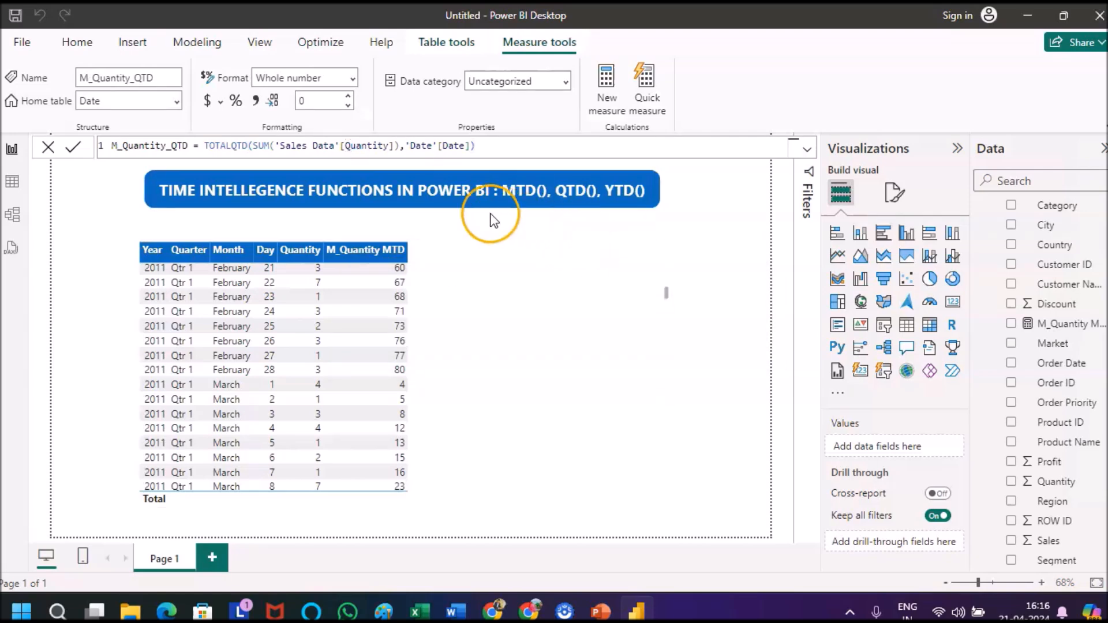
# - Change the home table of the M_Quantity_QTD measure to Sales Data
pyautogui.click(629, 328)
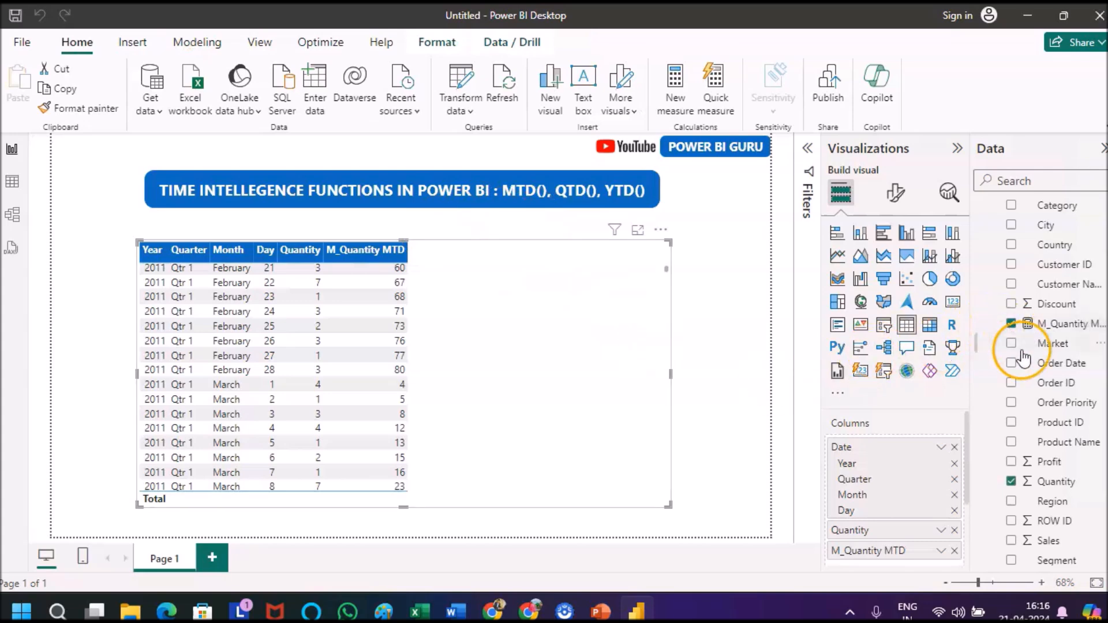
pyautogui.scroll(3, 1014, 312)
pyautogui.scroll(-2, 1014, 311)
pyautogui.scroll(2, 1014, 306)
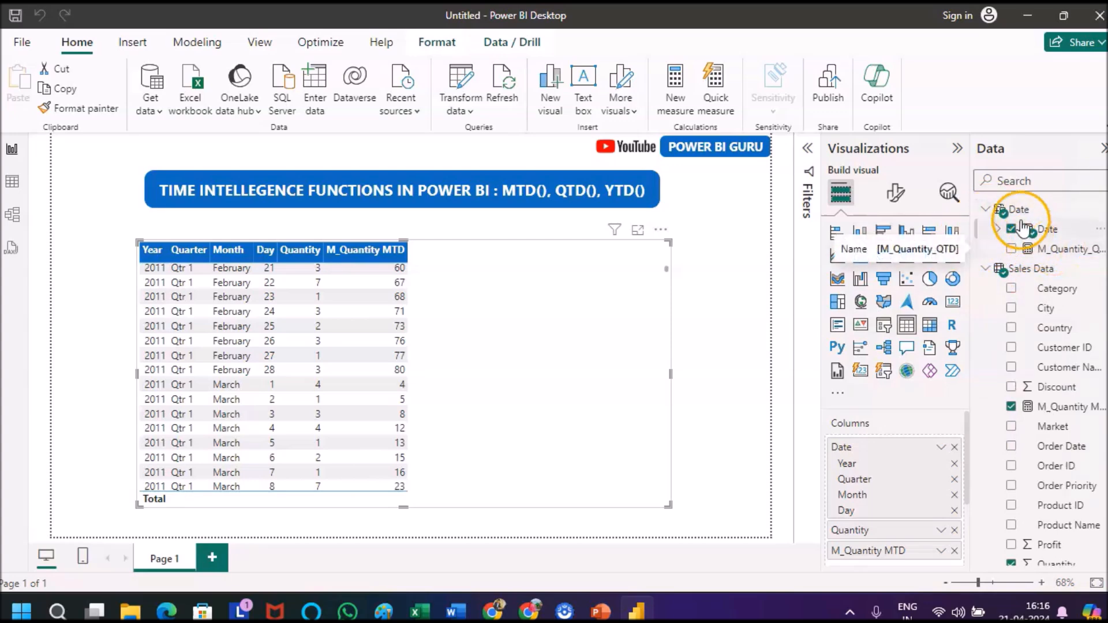
pyautogui.doubleClick(1056, 249)
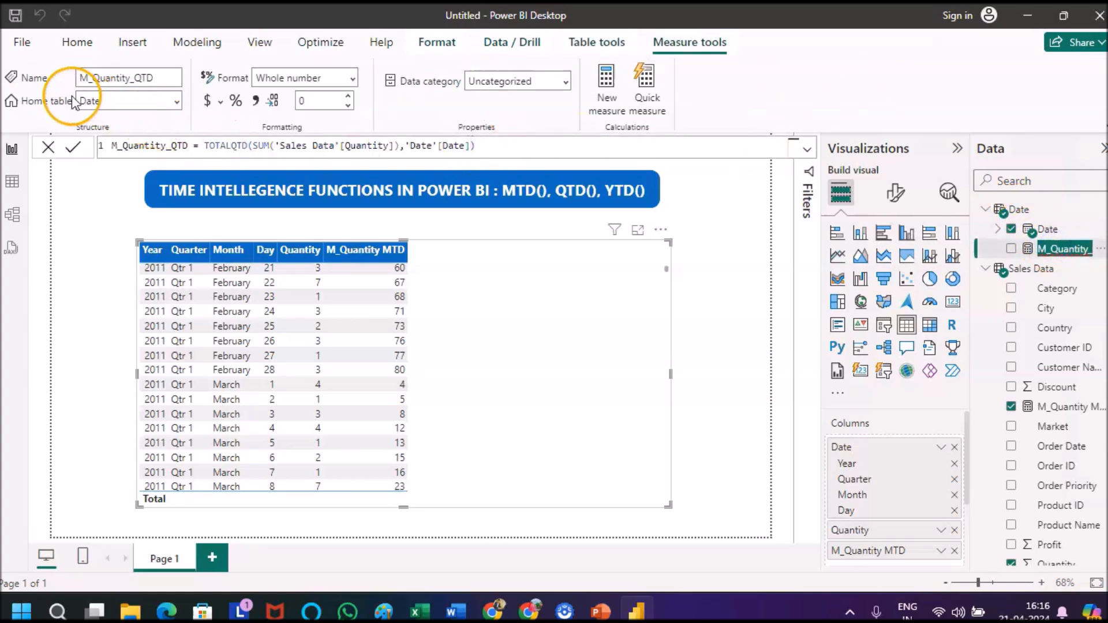
pyautogui.click(178, 104)
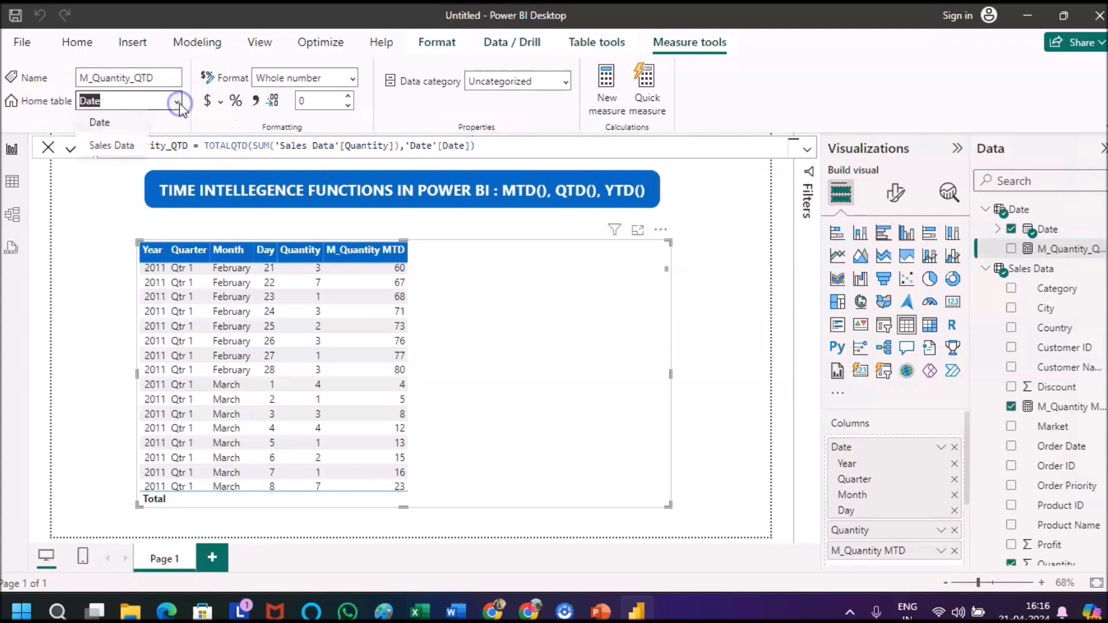
pyautogui.click(111, 149)
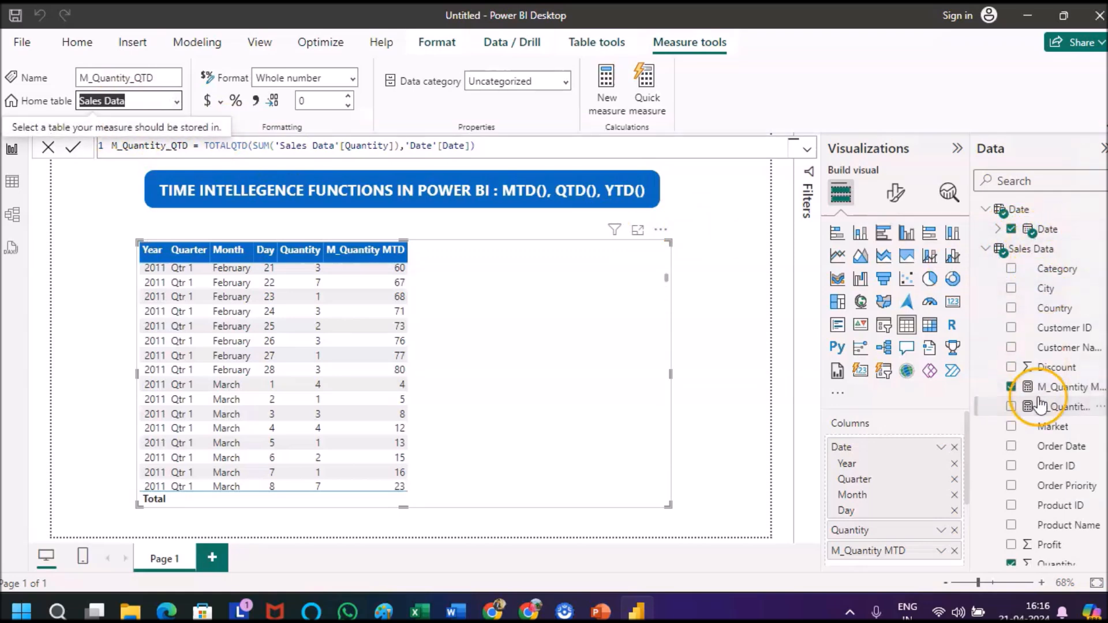
# - Add the M_Quantity_QTD measure to the existing table visual
pyautogui.scroll(-3, 1021, 384)
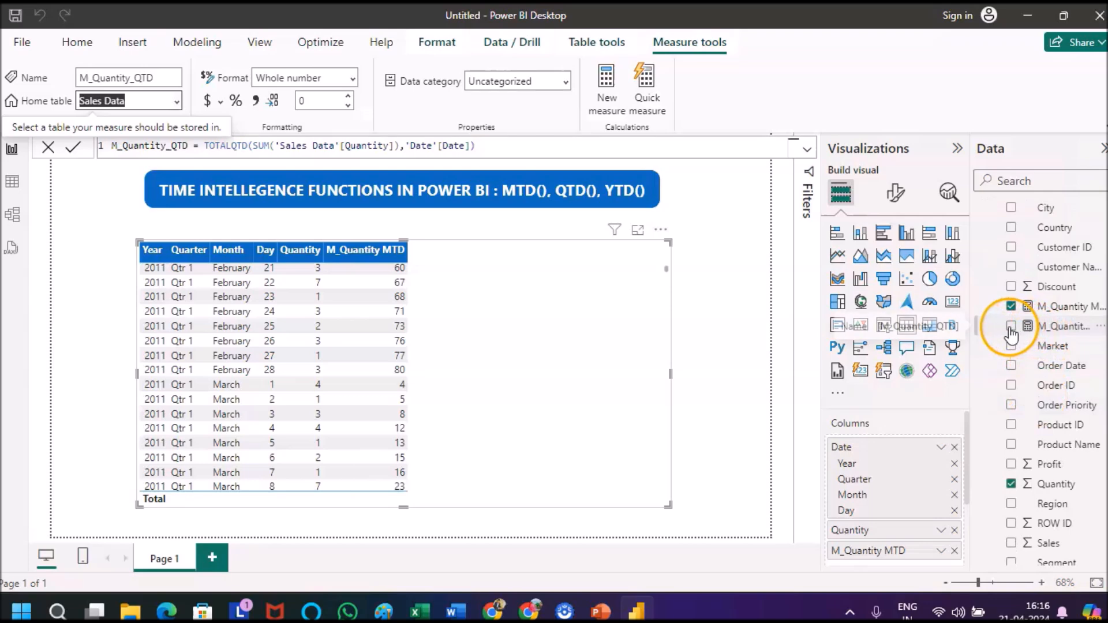
pyautogui.click(1011, 326)
pyautogui.moveTo(668, 375); pyautogui.dragTo(477, 277)
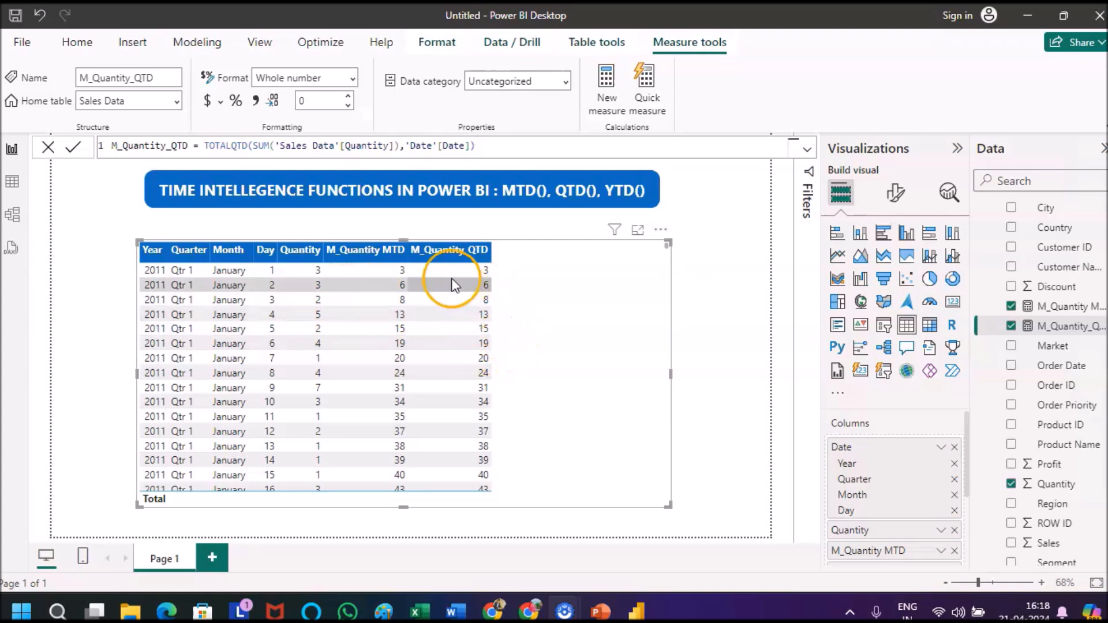
# - Compare the month-to-date and quarter-to-date quantities in the table across the 2011 month boundaries and the change from Qtr 1 to Qtr 2
pyautogui.scroll(-1, 426, 413)
pyautogui.scroll(-2, 423, 413)
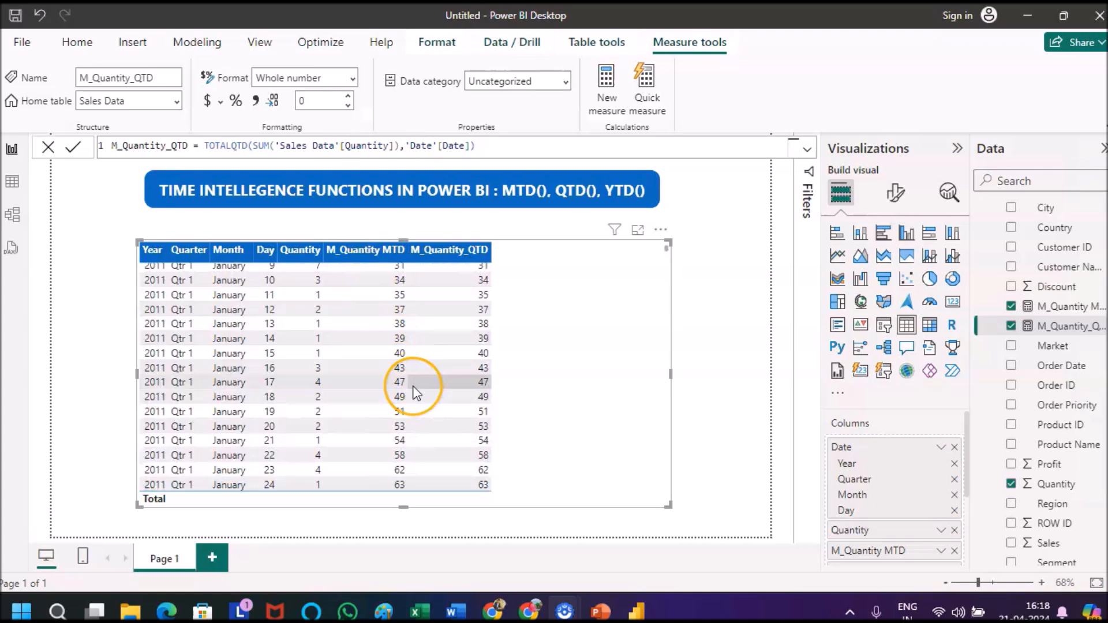
pyautogui.scroll(-4, 413, 388)
pyautogui.scroll(-1, 413, 392)
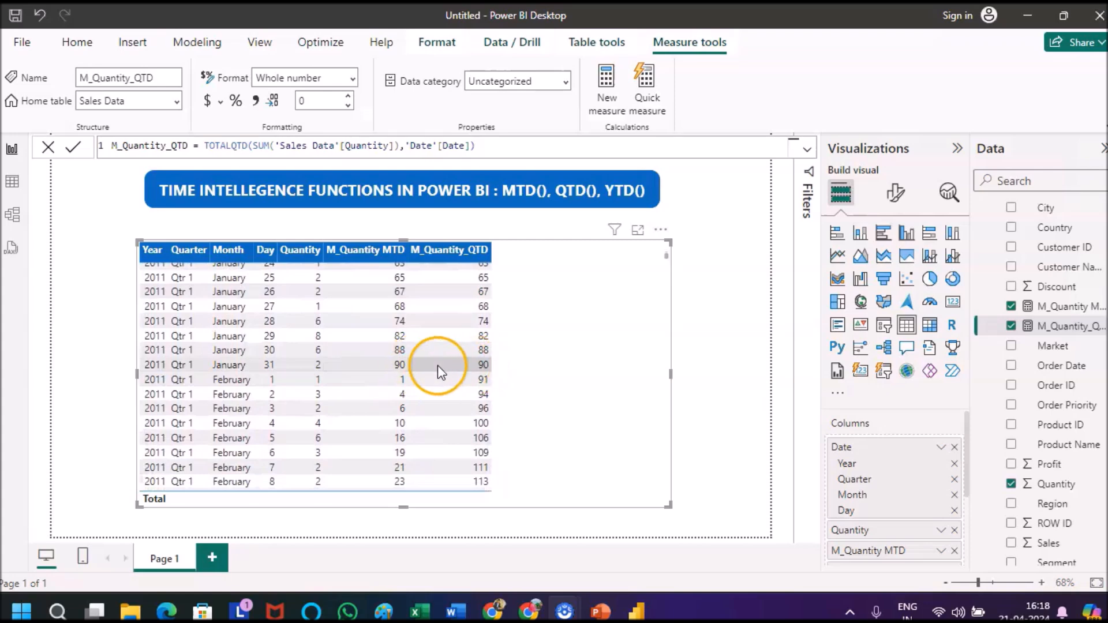
pyautogui.scroll(-1, 475, 372)
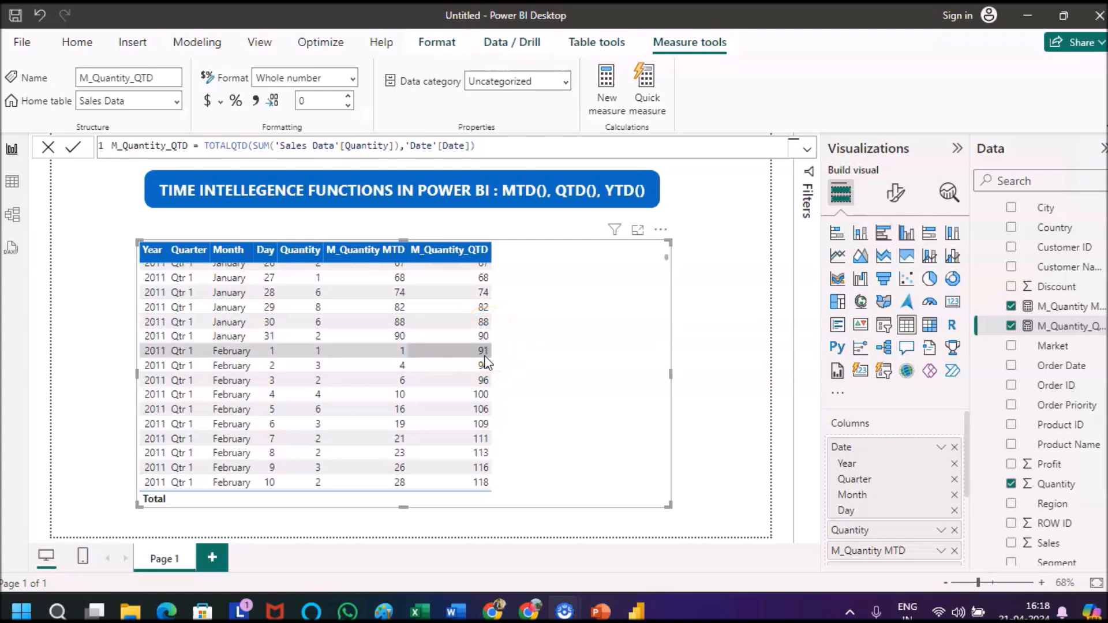
pyautogui.scroll(-2, 479, 413)
pyautogui.scroll(-6, 479, 416)
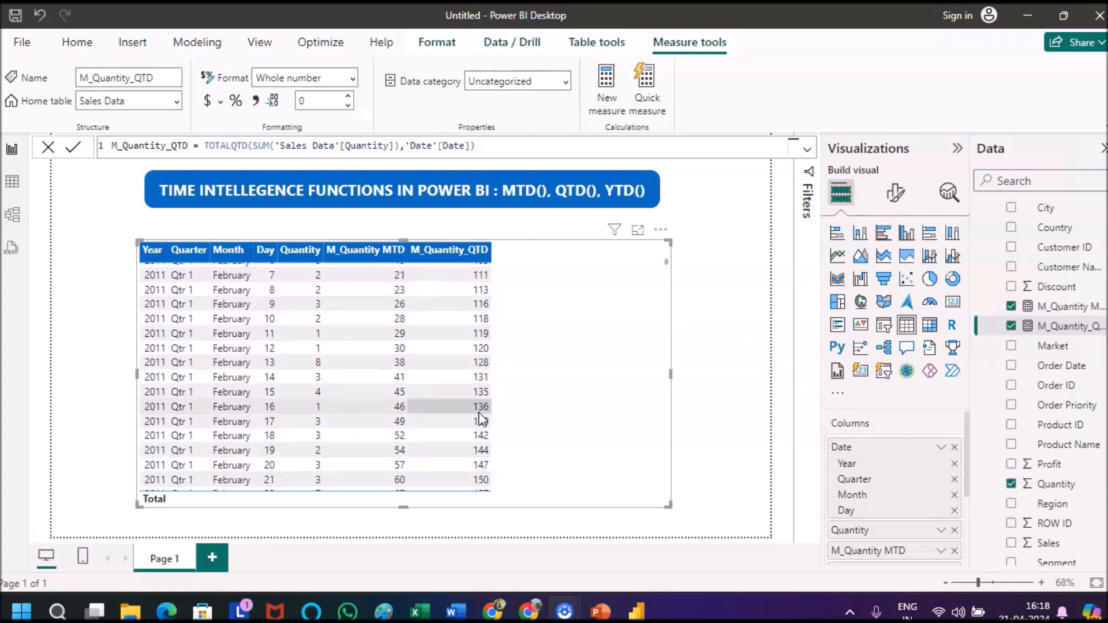
pyautogui.scroll(-3, 479, 417)
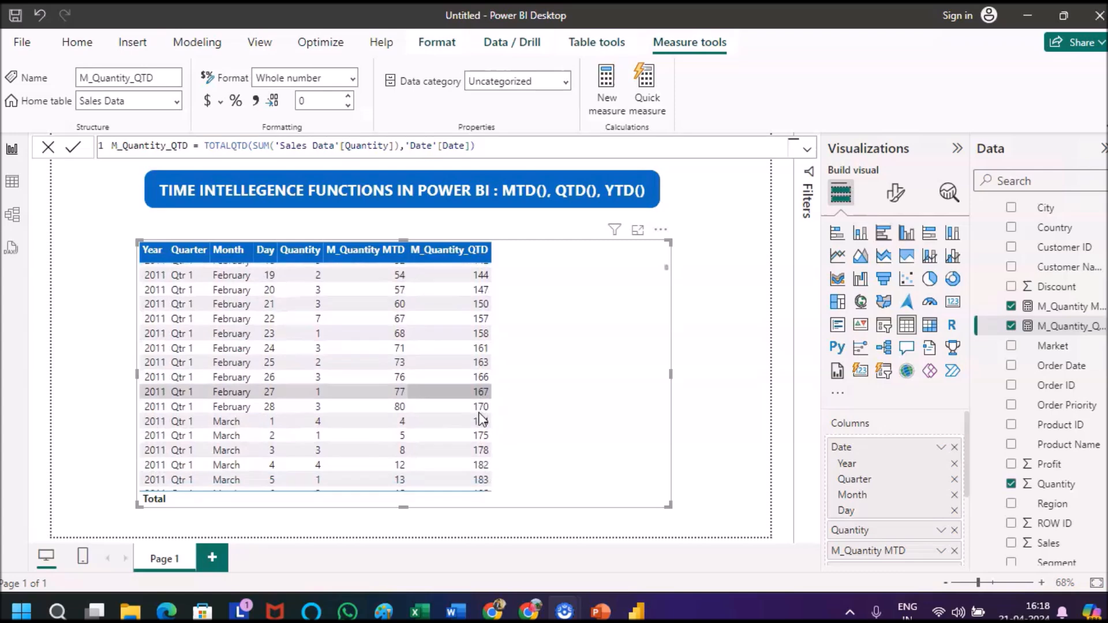
pyautogui.scroll(-9, 480, 418)
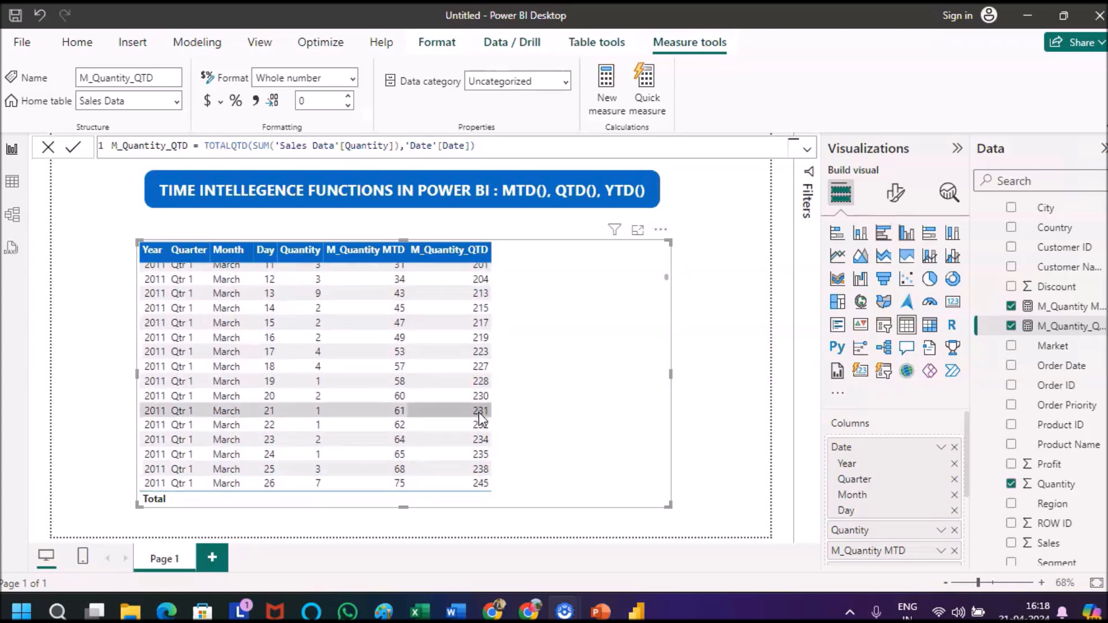
pyautogui.scroll(-1, 479, 416)
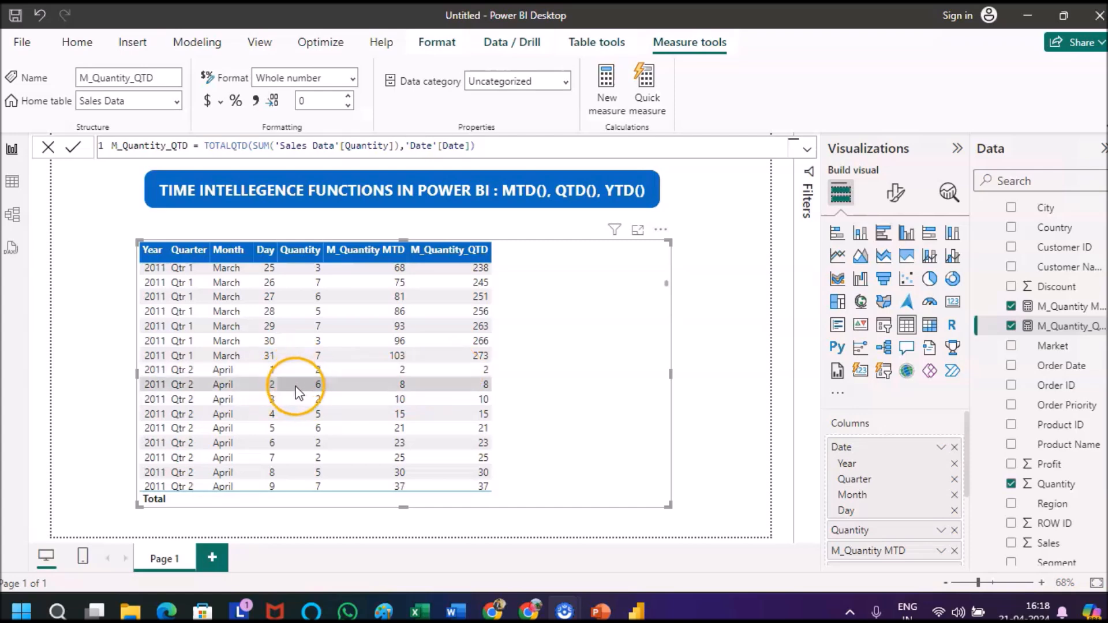
pyautogui.scroll(-7, 478, 443)
pyautogui.scroll(3, 478, 443)
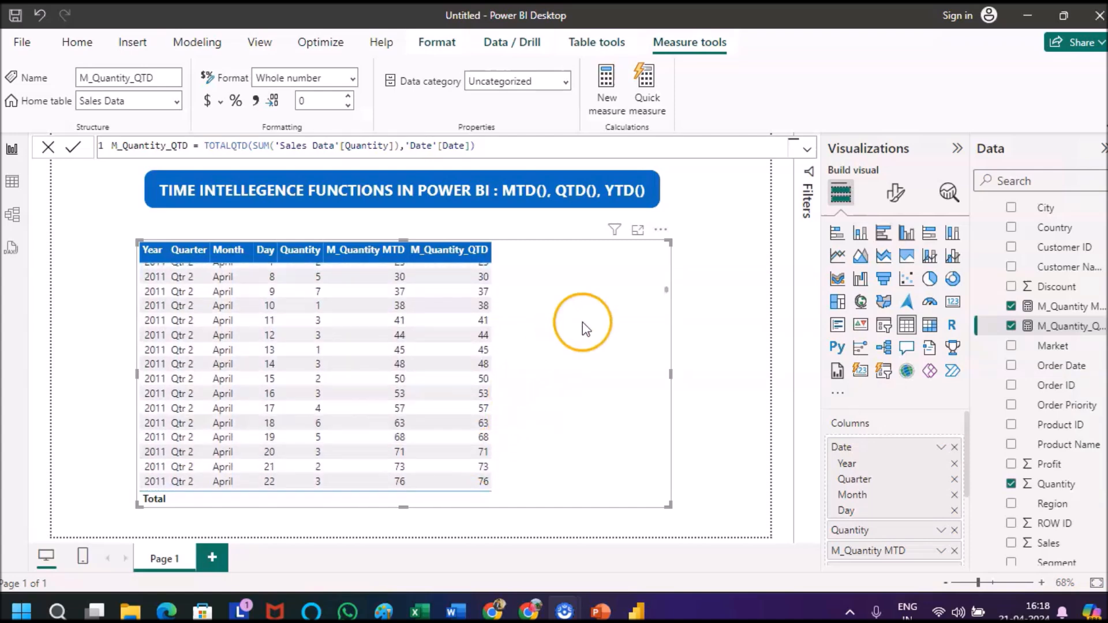
# - Create a new measure named M_Quantity_YTD and begin its formula with the TOTALYTD function
pyautogui.click(712, 235)
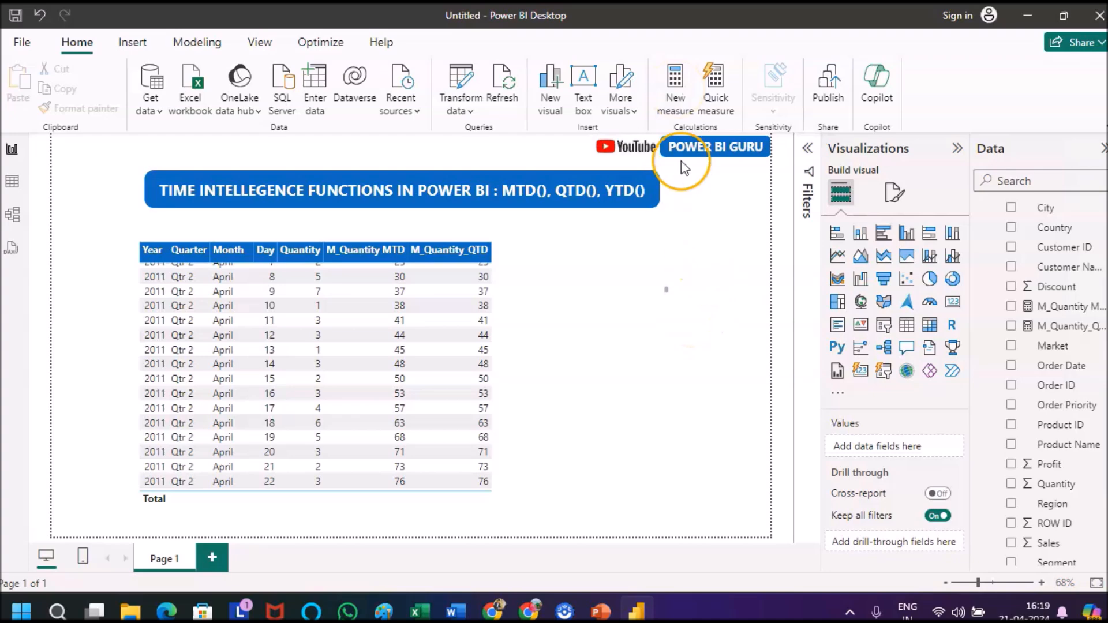
pyautogui.click(673, 82)
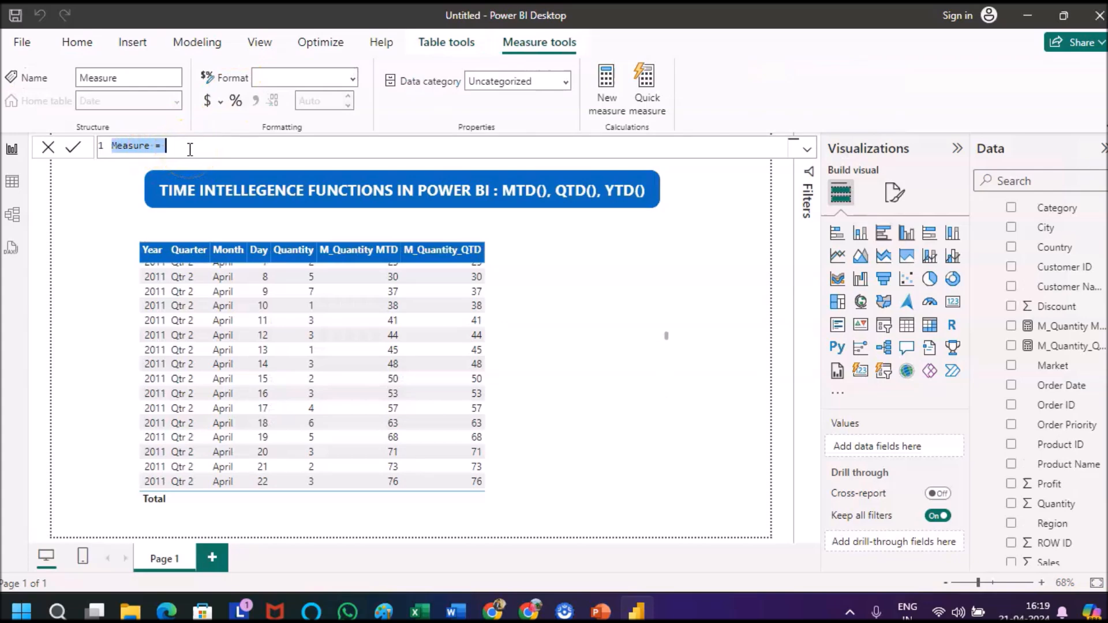
pyautogui.write('M_Quantity_YTD')
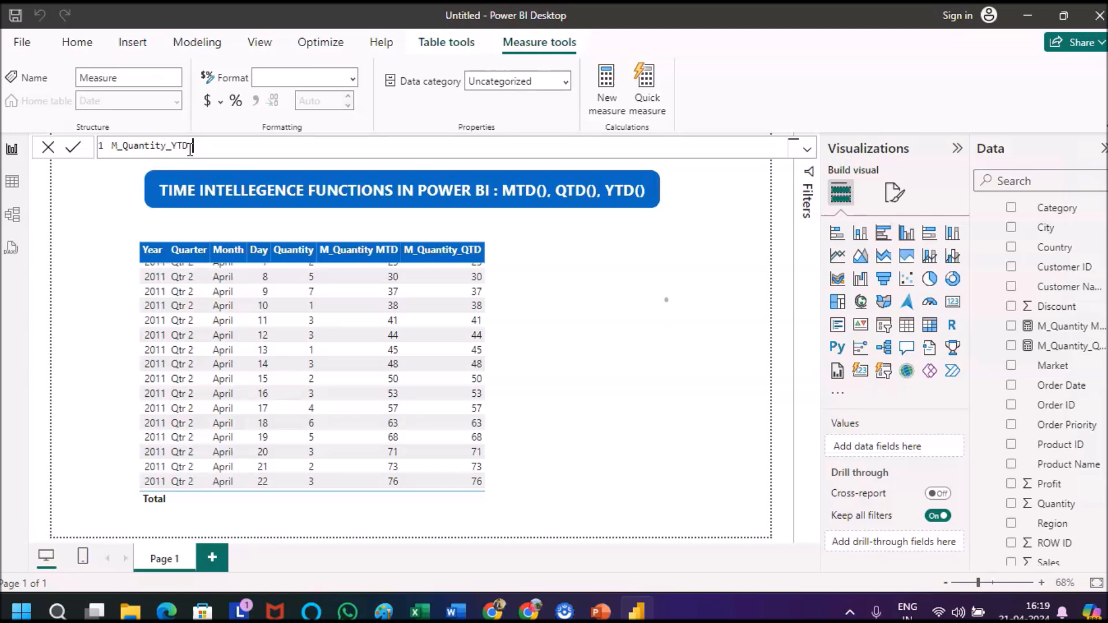
pyautogui.write('TOTAL')
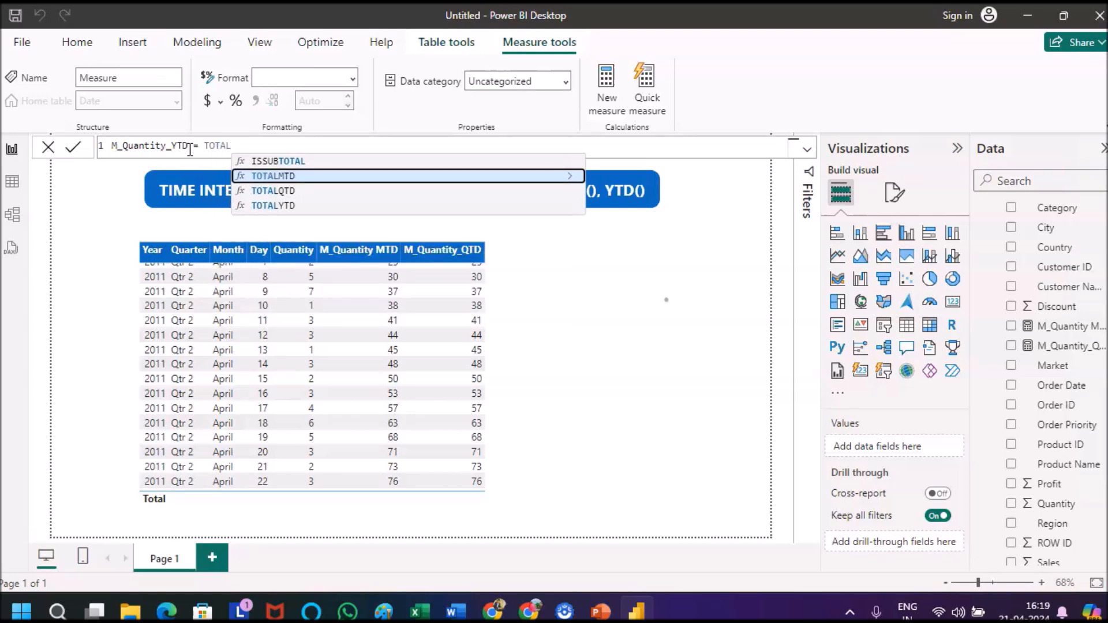
pyautogui.press('Down')
pyautogui.press('Down')
pyautogui.press('Tab')
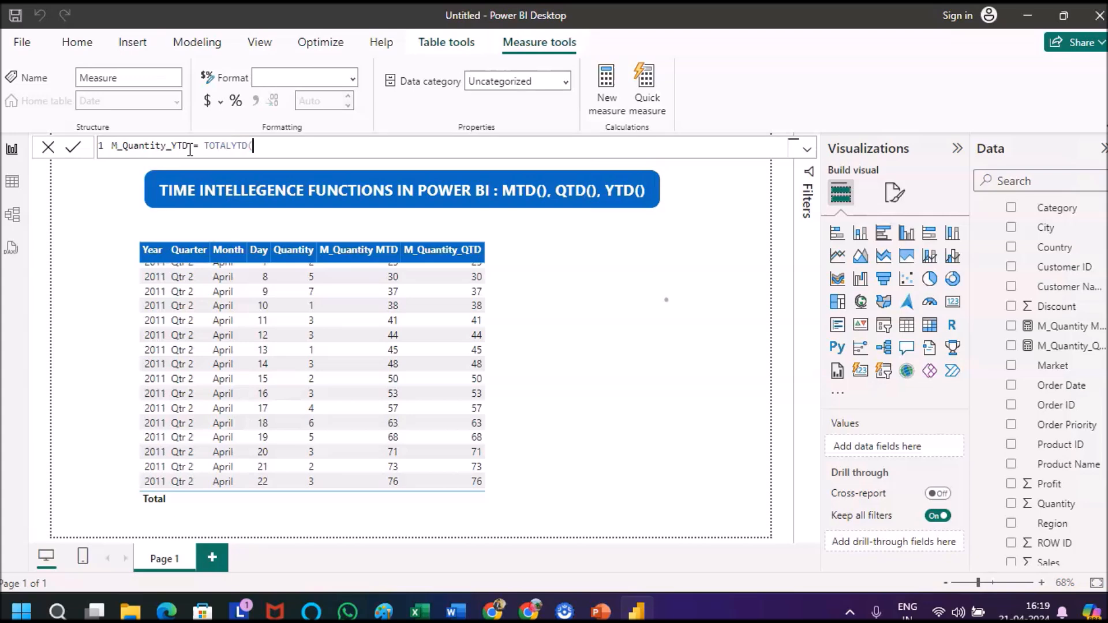
pyautogui.click(295, 149)
pyautogui.press('BackSpace')
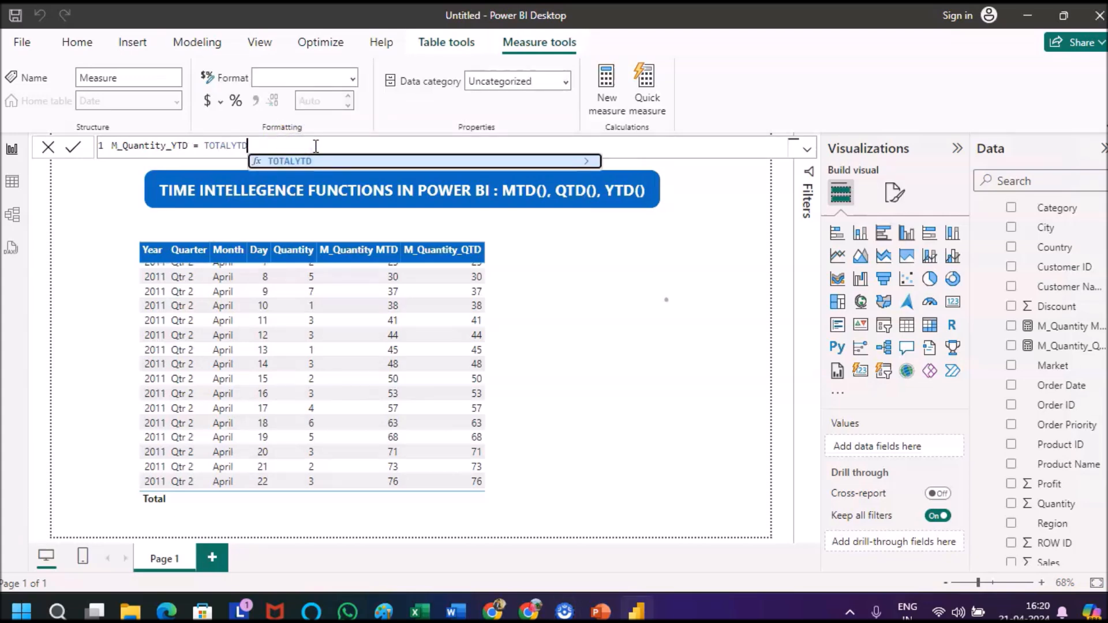
# - Complete the TOTALYTD formula with SUM('Sales Data'[Quantity]) as the expression and 'Date'[Date] as the dates, and commit the measure
pyautogui.write('(SUM(')
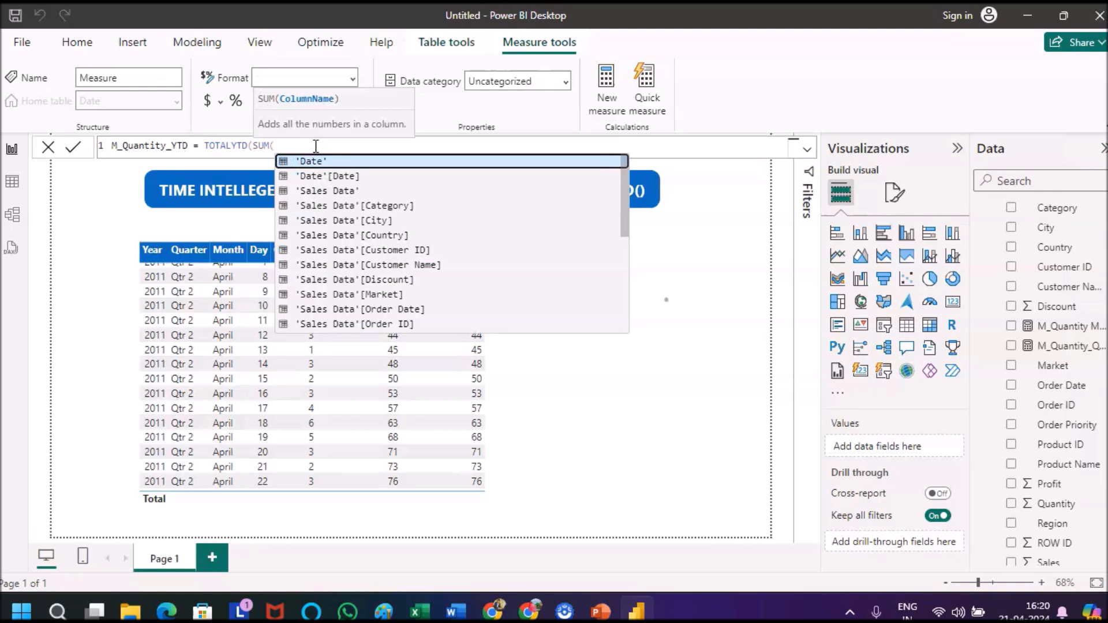
pyautogui.write('Qu')
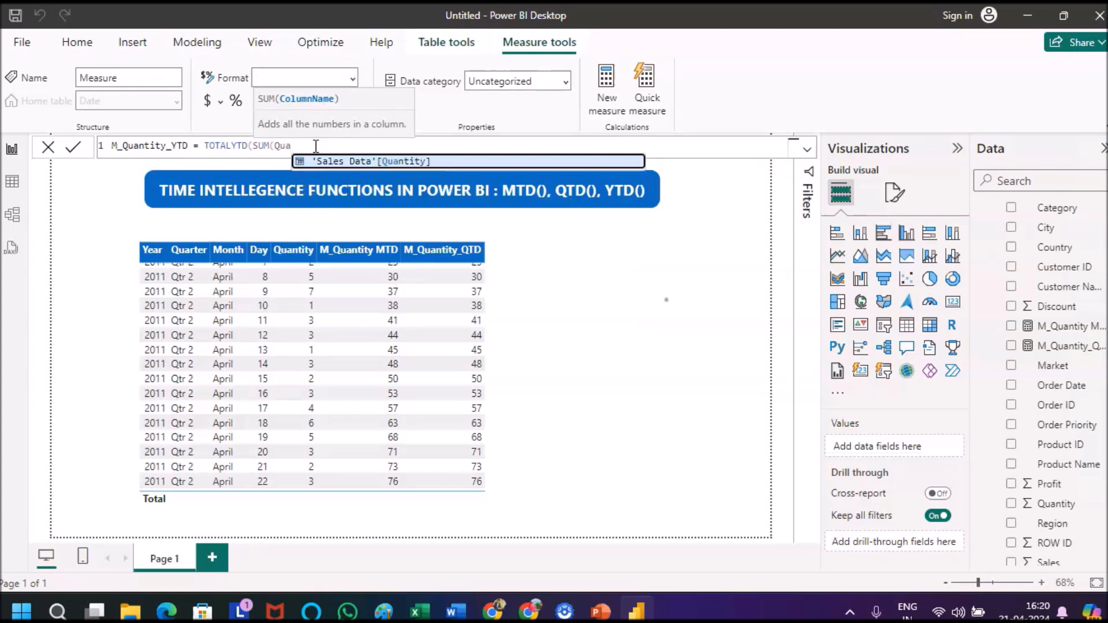
pyautogui.write('a')
pyautogui.press('Tab')
pyautogui.write('),')
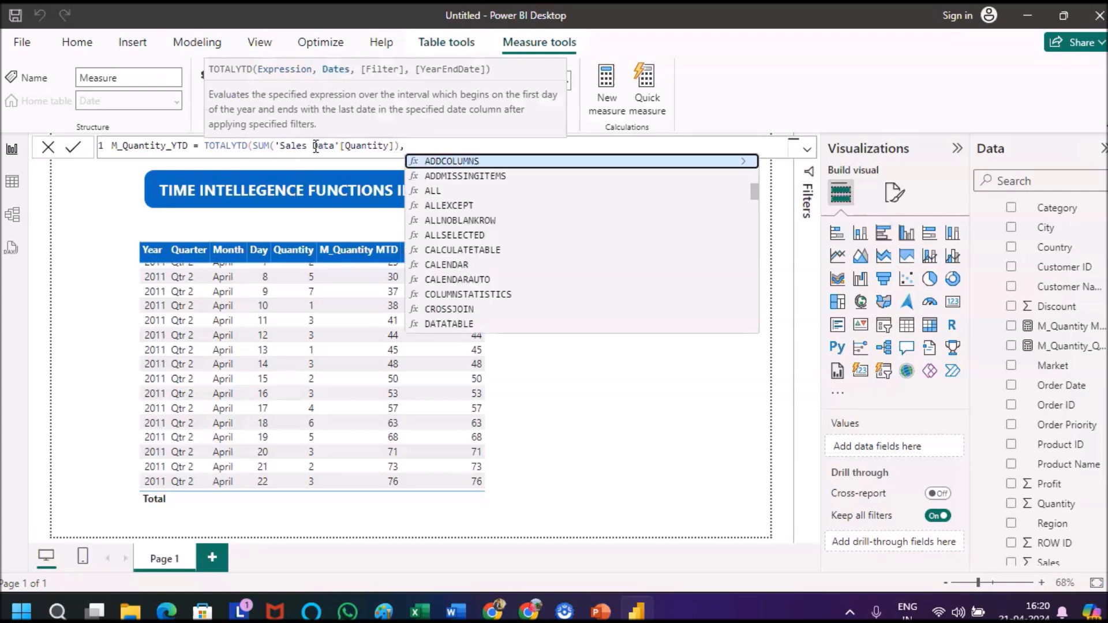
pyautogui.write('Date')
pyautogui.press('Tab')
pyautogui.write('[Date])')
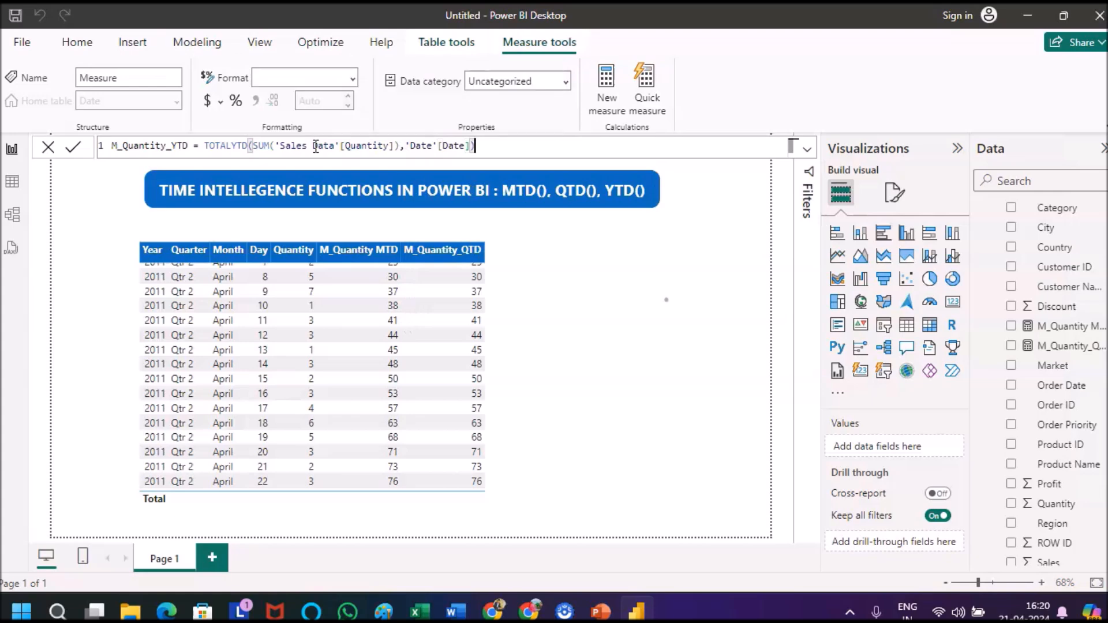
pyautogui.press('Return')
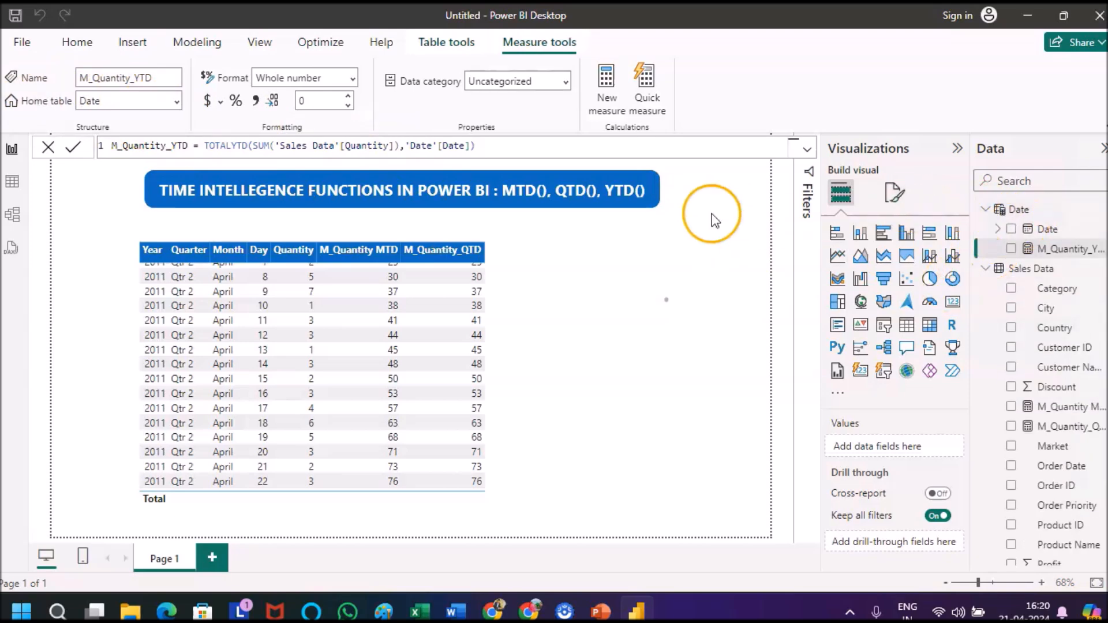
# - Change the home table of the M_Quantity_YTD measure to Sales Data and add the measure to the existing table visual
pyautogui.click(182, 102)
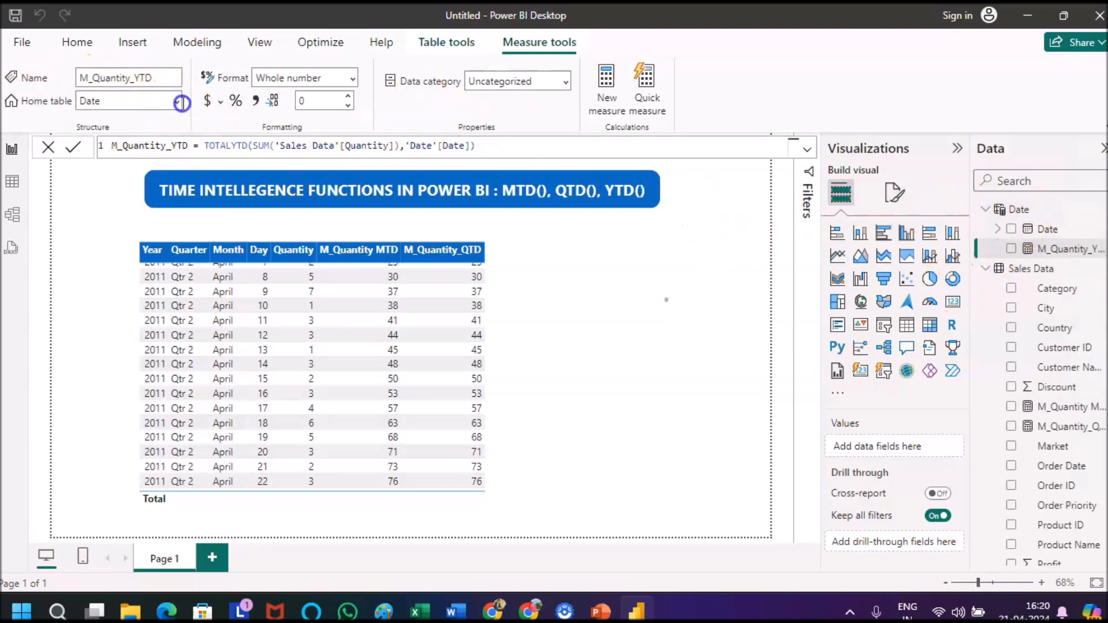
pyautogui.click(125, 147)
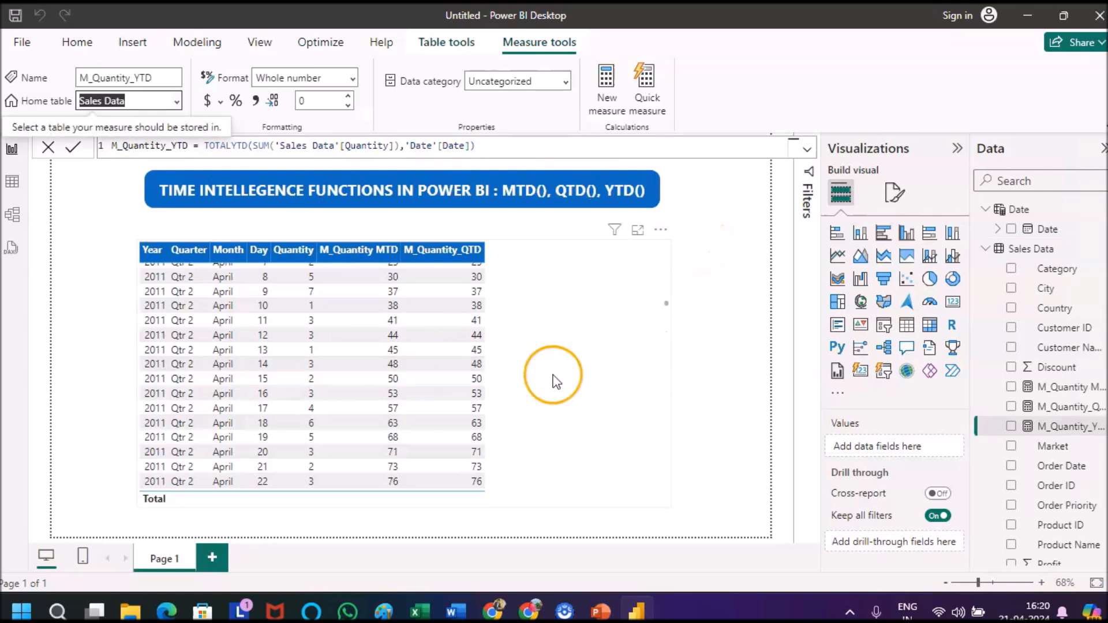
pyautogui.click(579, 353)
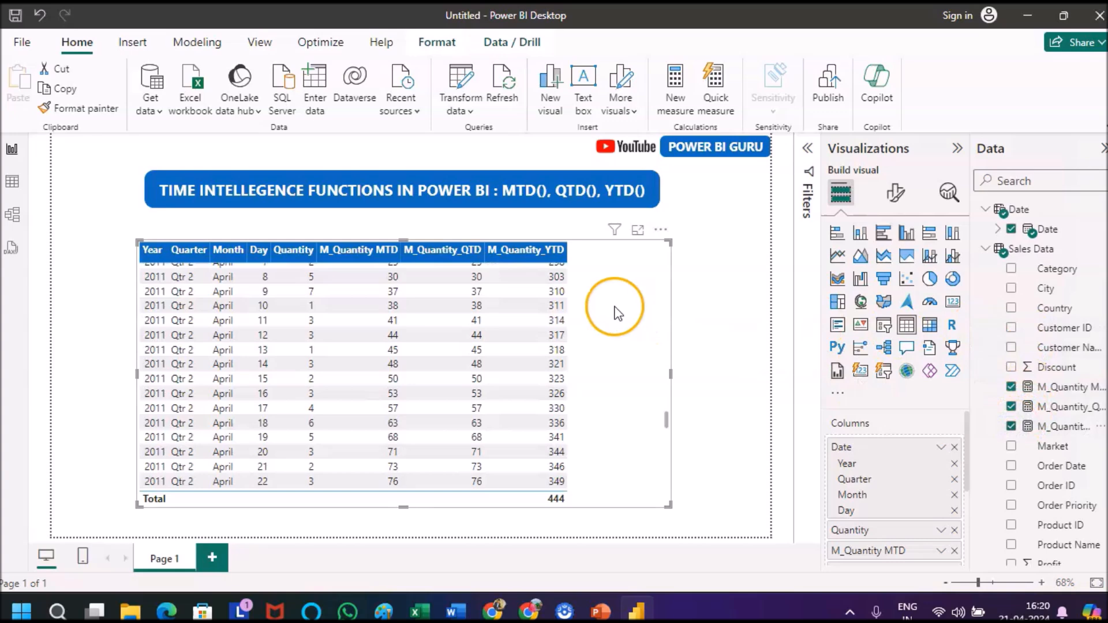
# - Examine how the year-to-date quantity accumulates through 2011 and behaves at the change to January 2012, compared with the MTD and QTD columns
pyautogui.scroll(20, 514, 298)
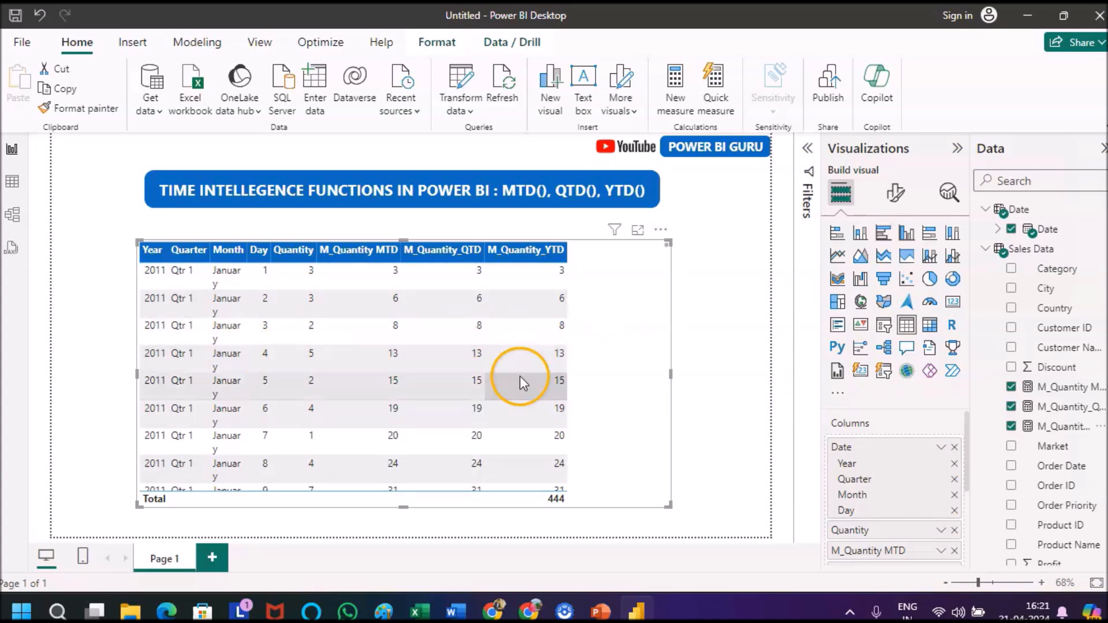
pyautogui.scroll(-3, 541, 403)
pyautogui.scroll(-15, 542, 407)
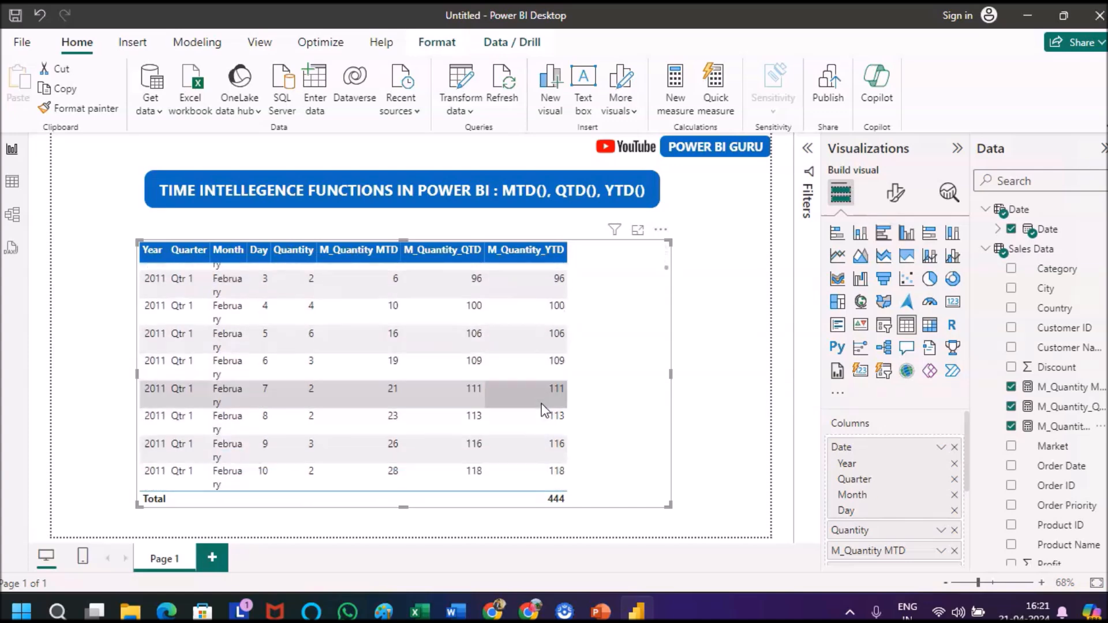
pyautogui.scroll(-20, 541, 410)
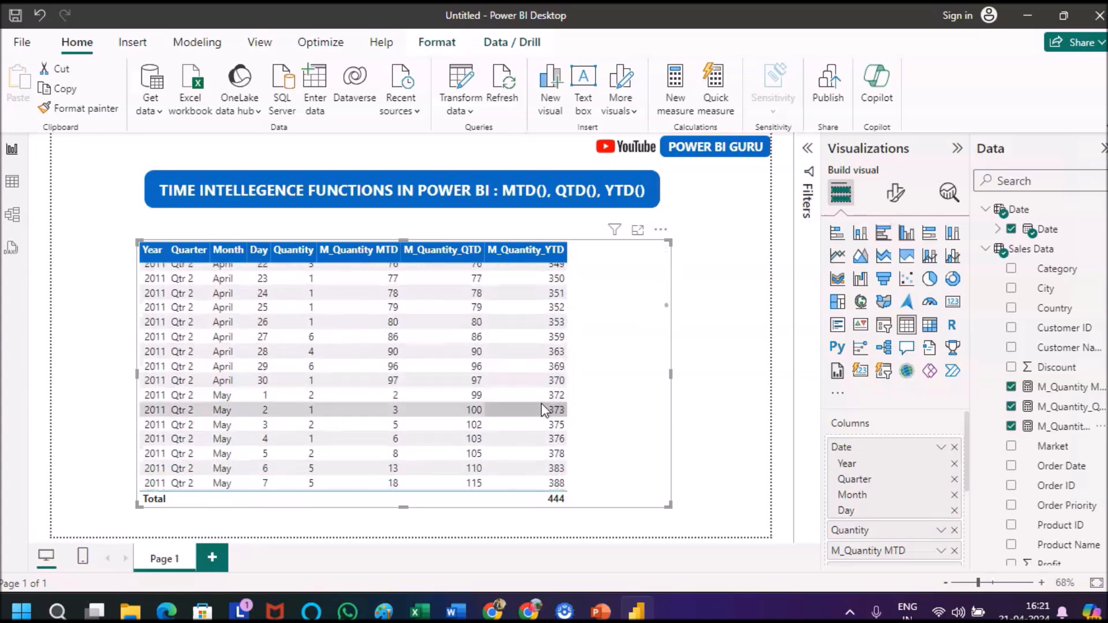
pyautogui.scroll(-20, 544, 410)
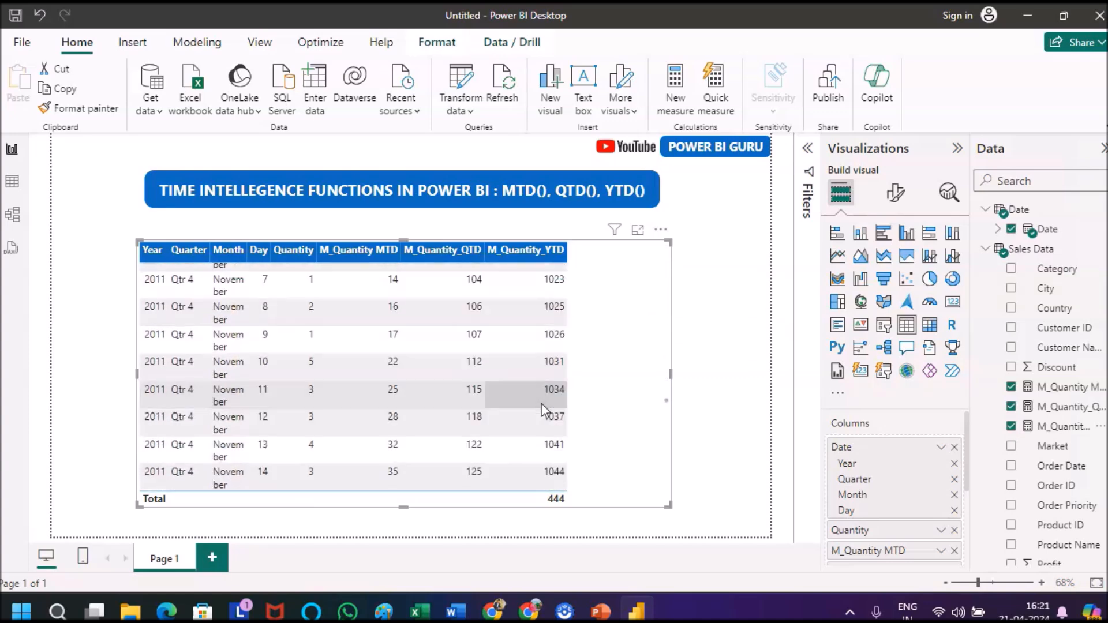
pyautogui.scroll(-12, 541, 407)
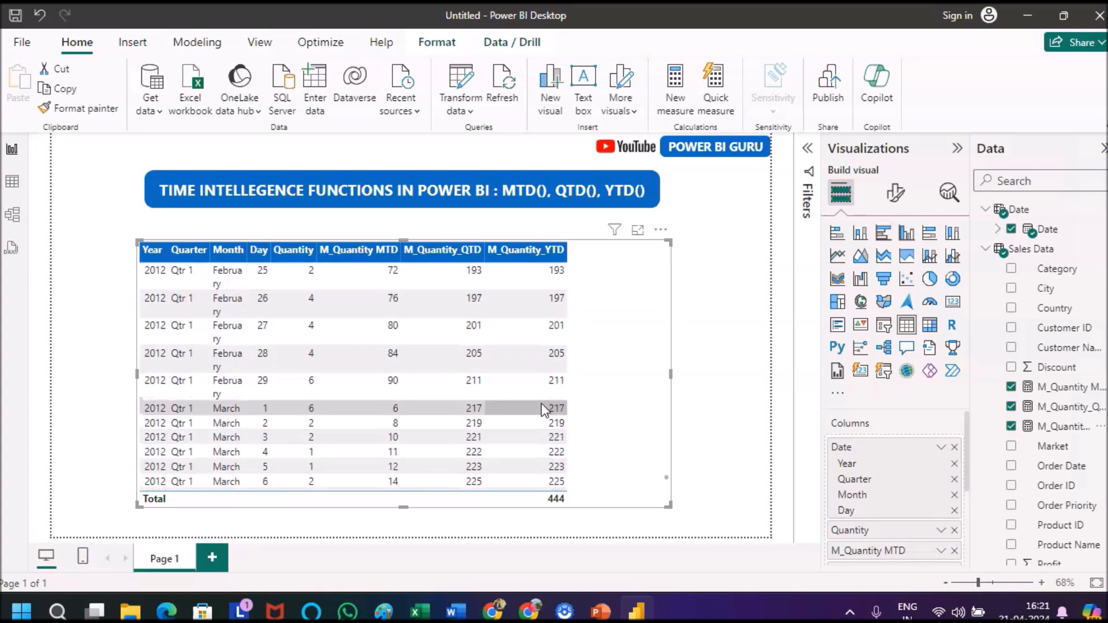
pyautogui.scroll(3, 505, 332)
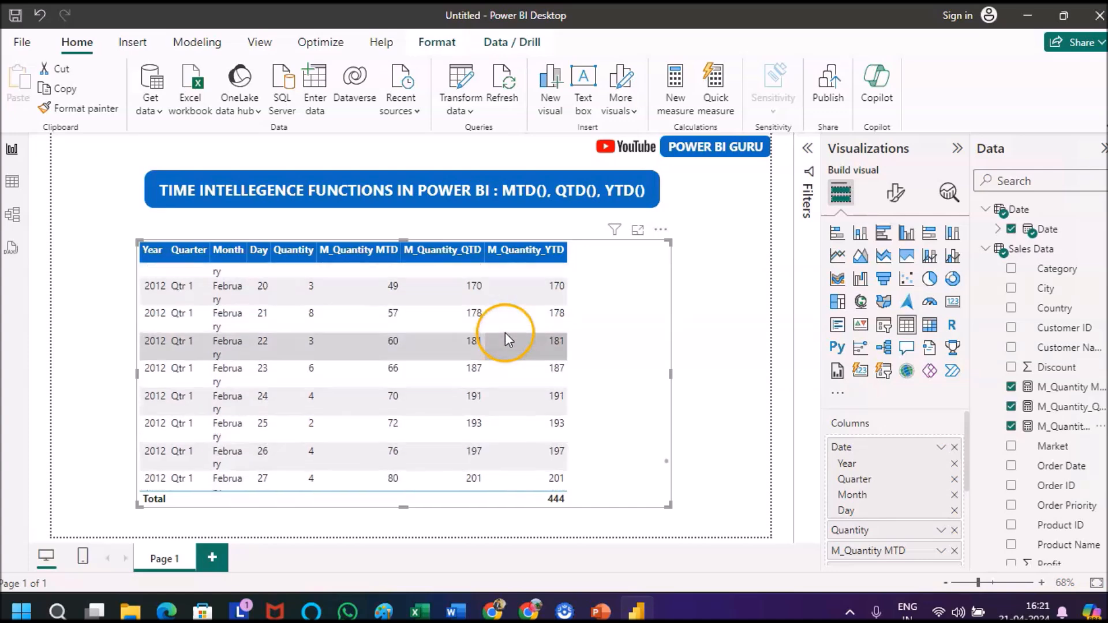
pyautogui.scroll(5, 318, 326)
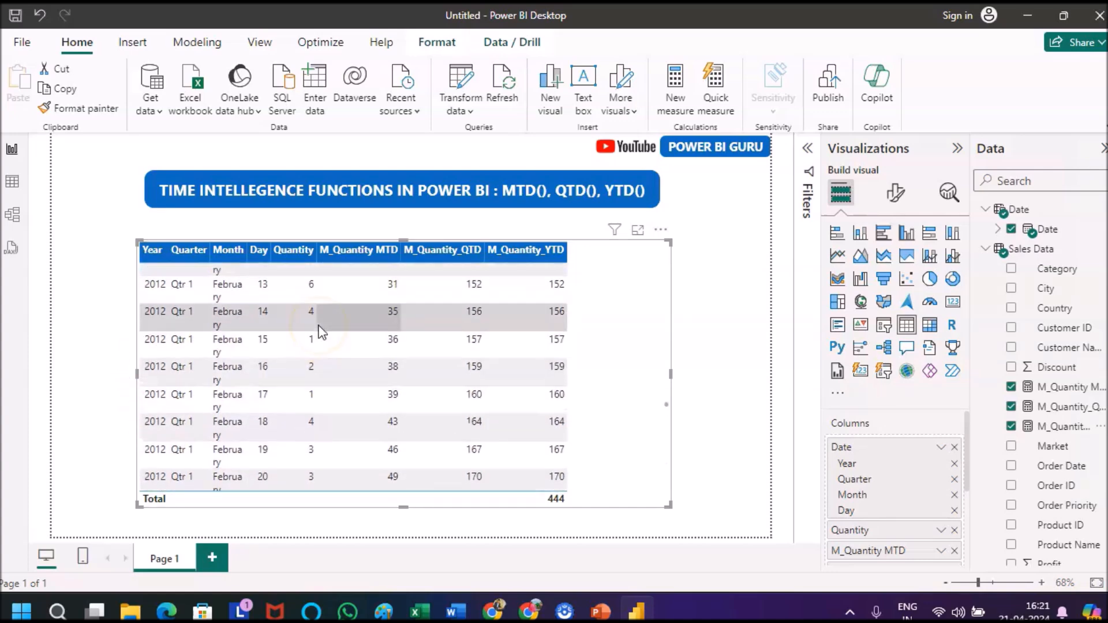
pyautogui.scroll(6, 321, 332)
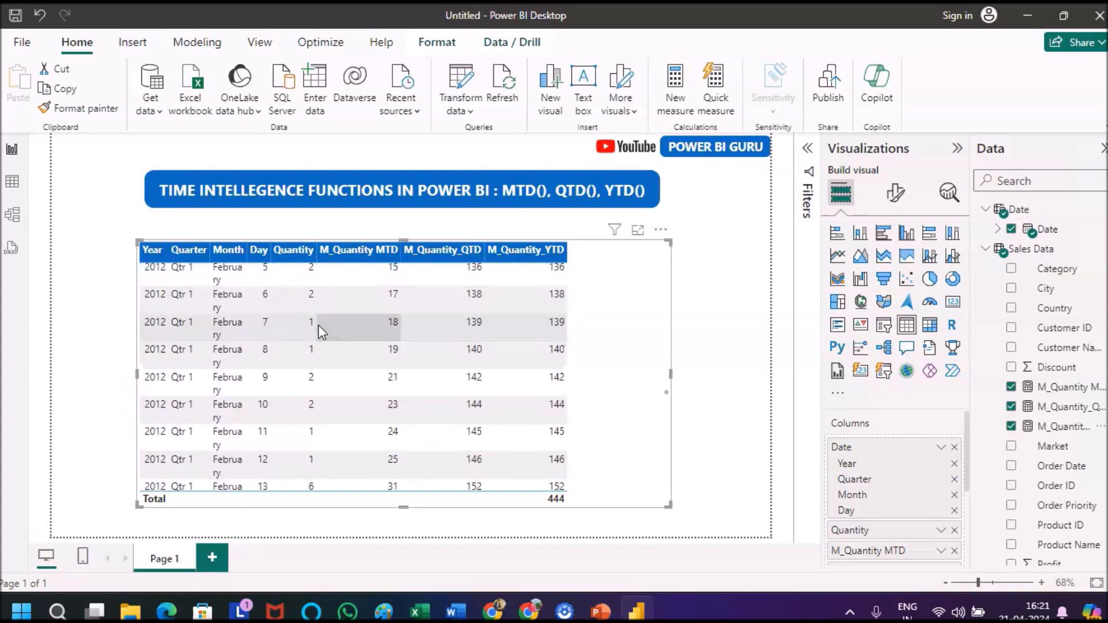
pyautogui.scroll(15, 322, 332)
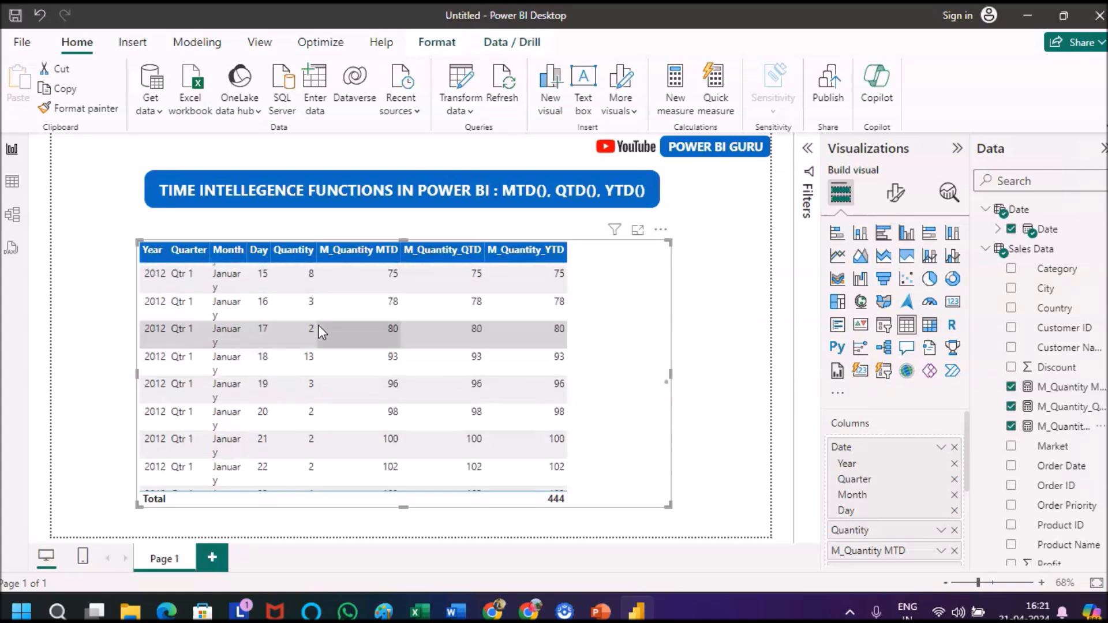
pyautogui.scroll(5, 321, 331)
pyautogui.scroll(-4, 321, 332)
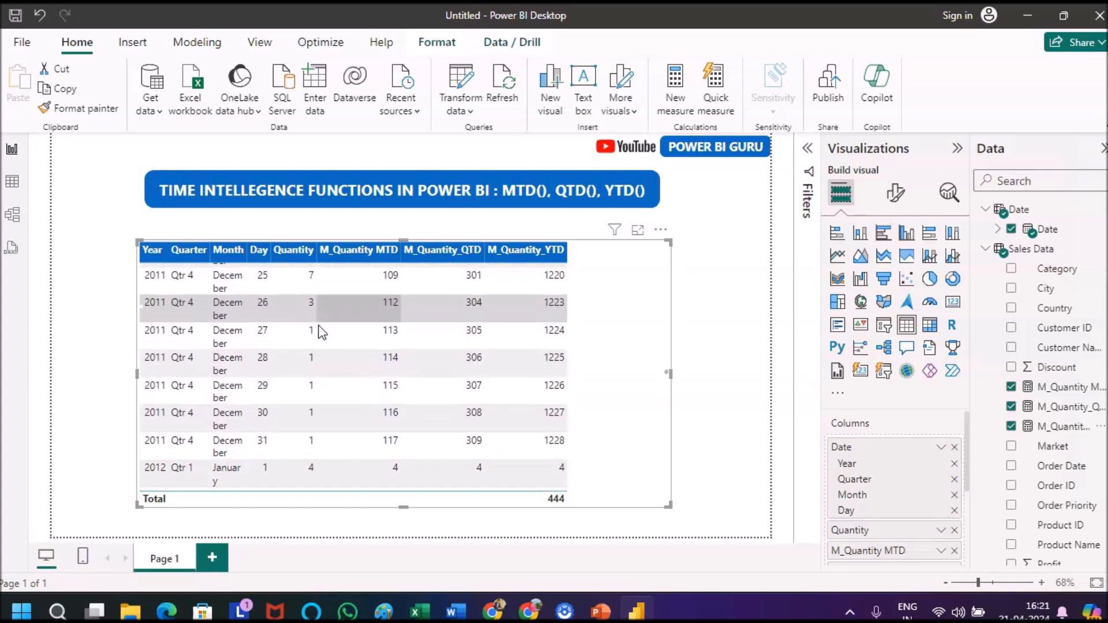